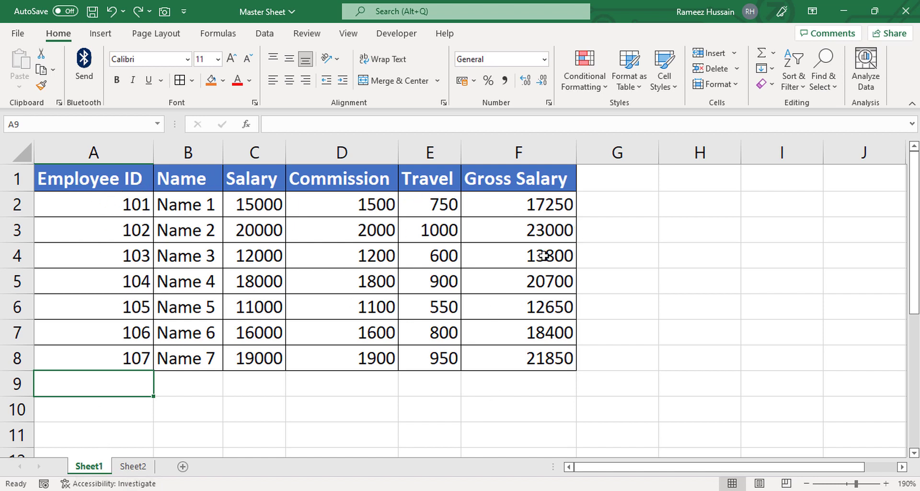
# - Compare the employee salary table on Sheet1 with its linked copy on Sheet2
pyautogui.click(146, 467)
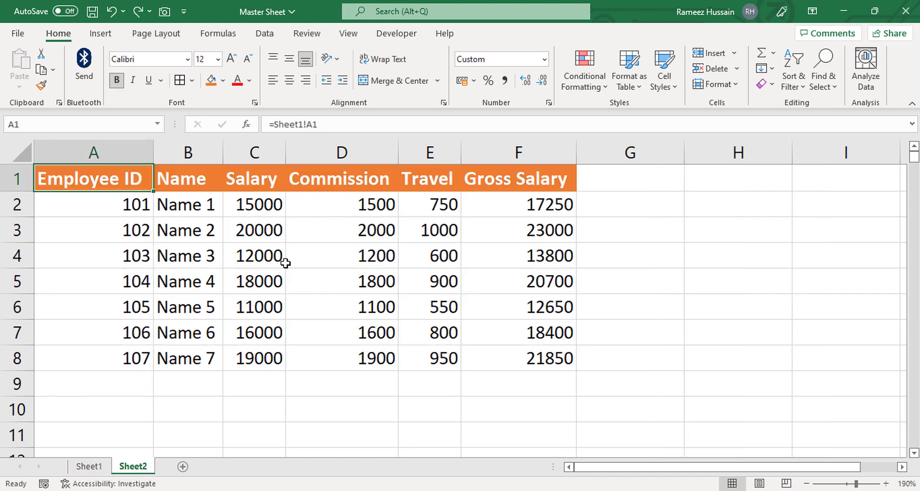
pyautogui.click(92, 467)
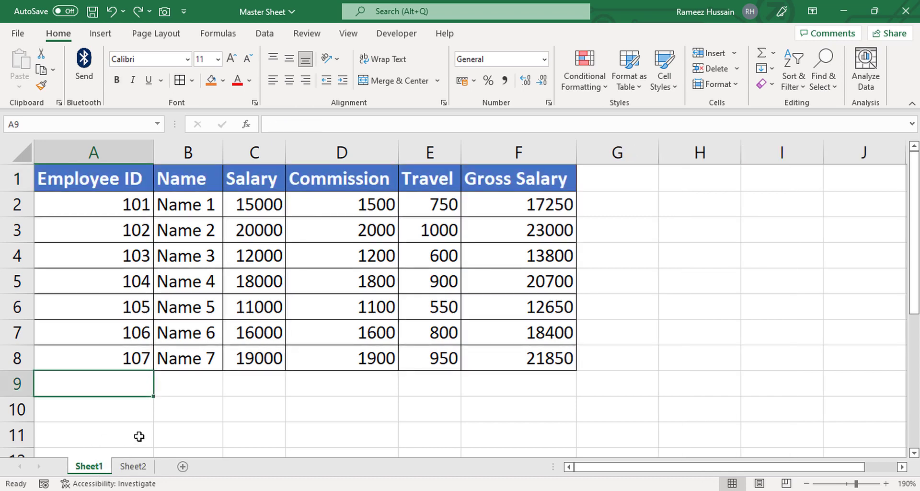
pyautogui.click(132, 467)
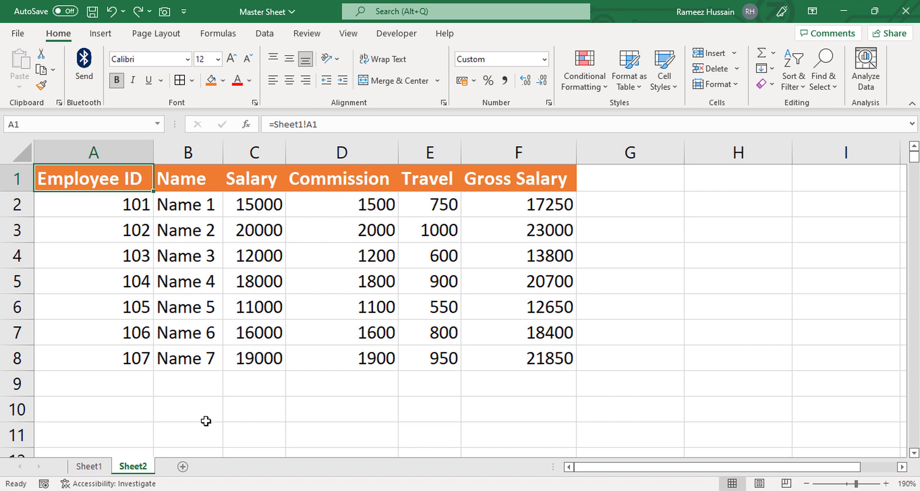
pyautogui.click(89, 467)
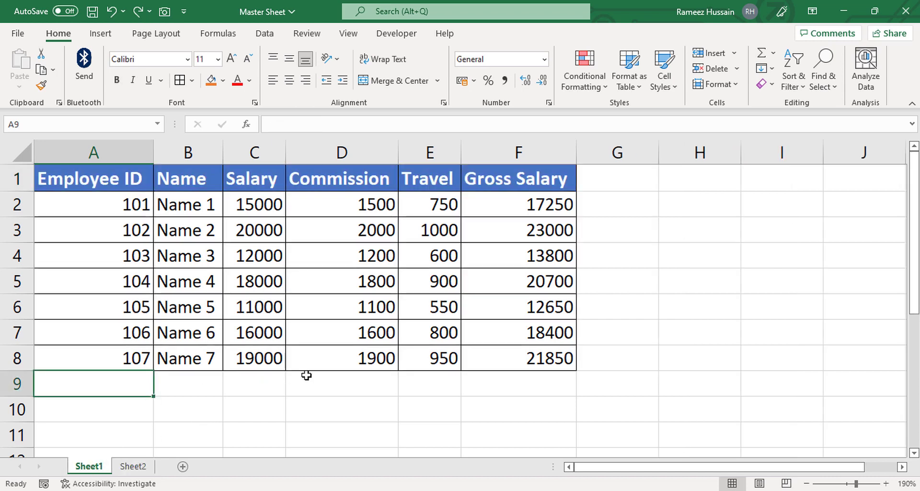
# - Add an employee in row 9 of Sheet1 with ID 108, Name 8 and salary 20000, and check the linked row on Sheet2
pyautogui.write('108')
pyautogui.press('Tab')
pyautogui.write('N')
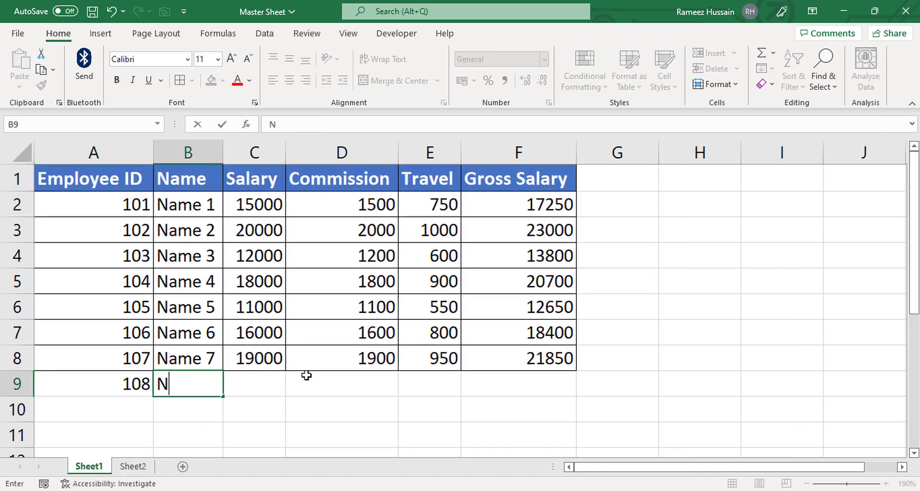
pyautogui.write('ame 8')
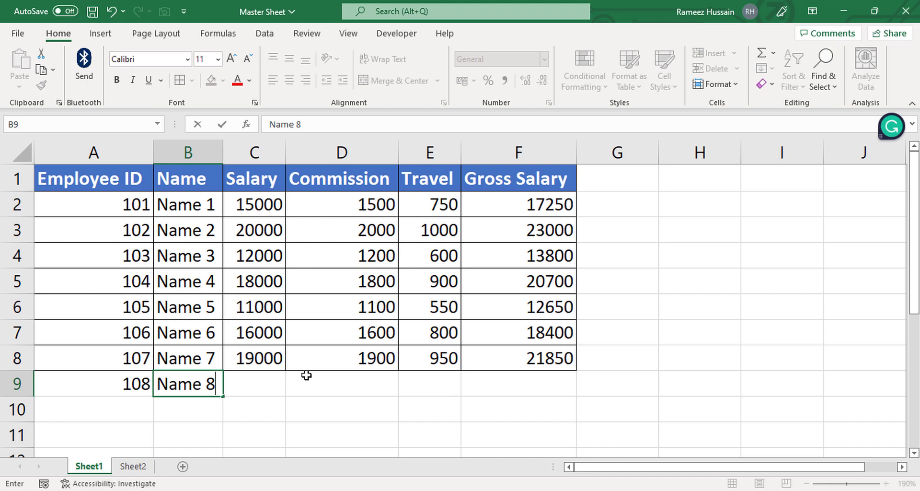
pyautogui.press('Tab')
pyautogui.write('2000')
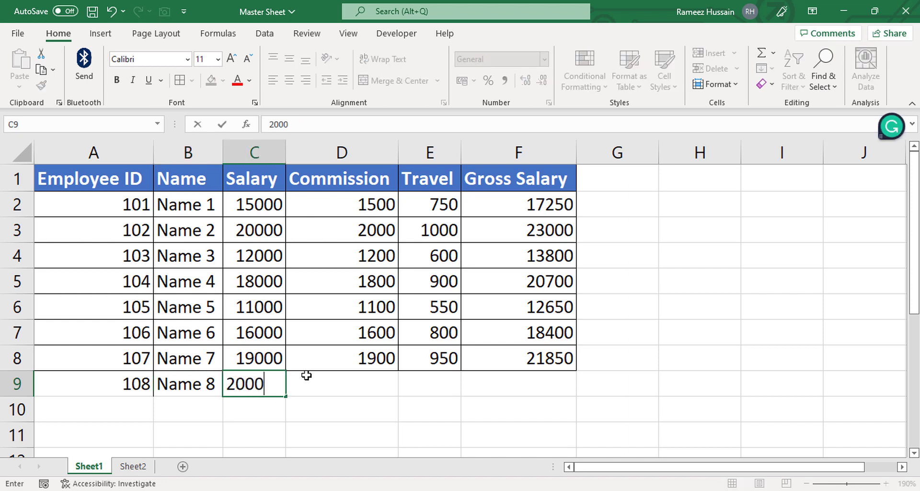
pyautogui.write('0')
pyautogui.press('Return')
pyautogui.press('Up')
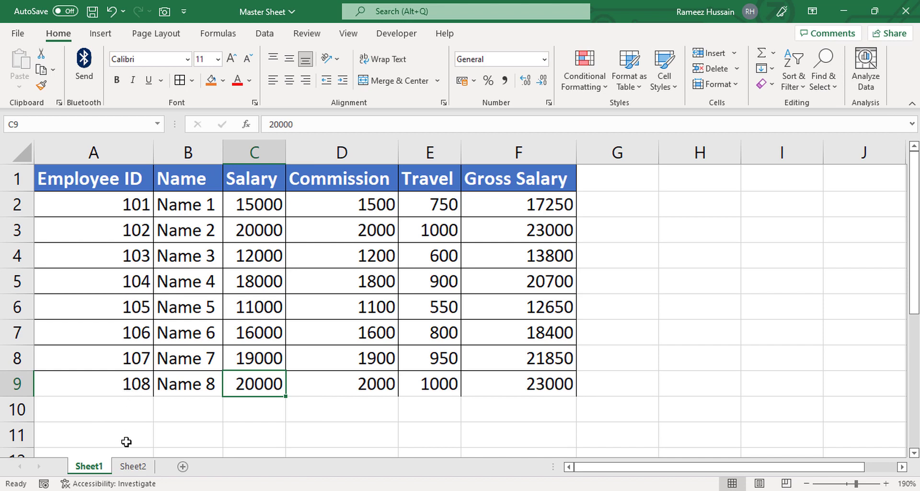
pyautogui.click(131, 466)
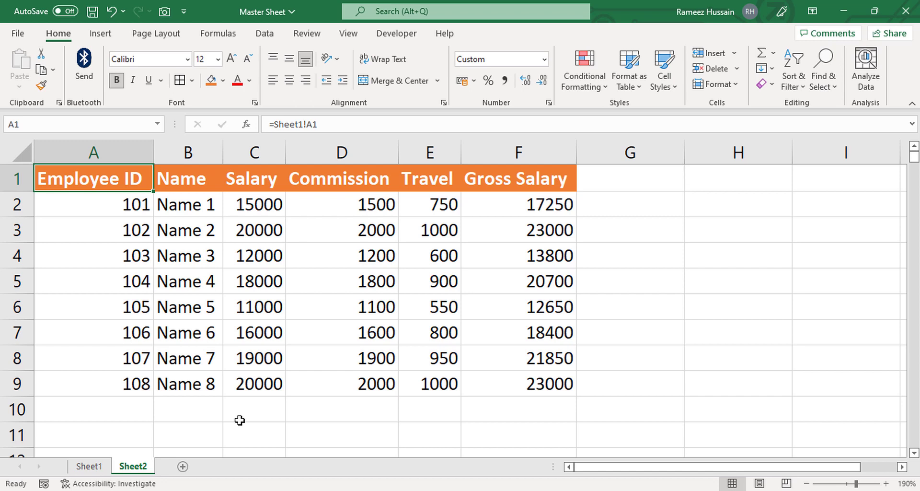
# - Select the range A1:F1000 on Sheet1 by using Go To with the reference F1000
pyautogui.hotkey('ctrl', 'pageup')
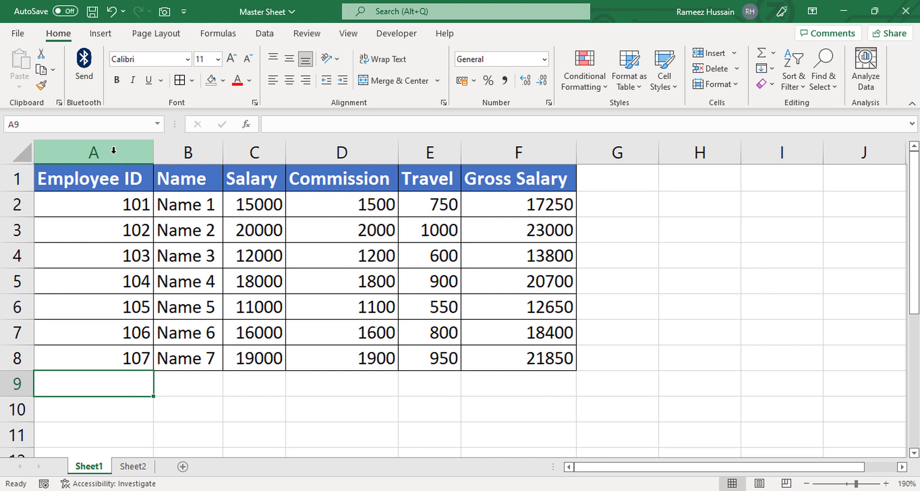
pyautogui.moveTo(115, 151); pyautogui.dragTo(491, 145)
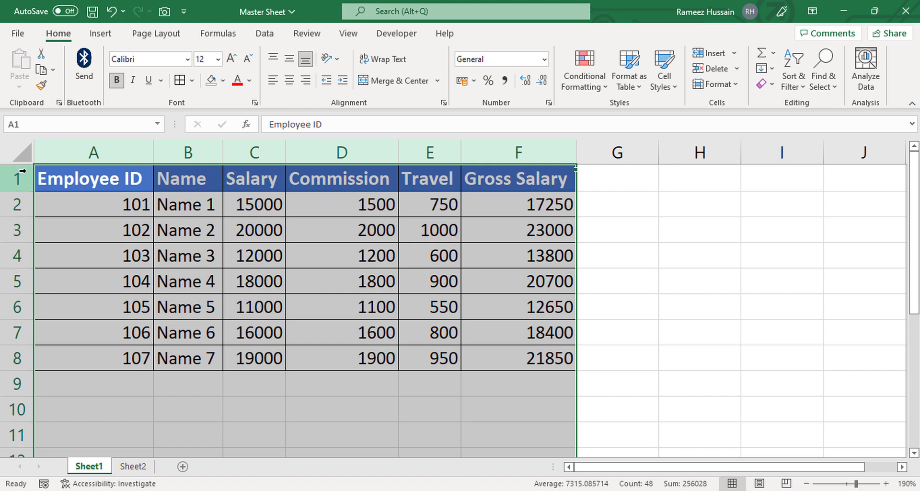
pyautogui.click(72, 188)
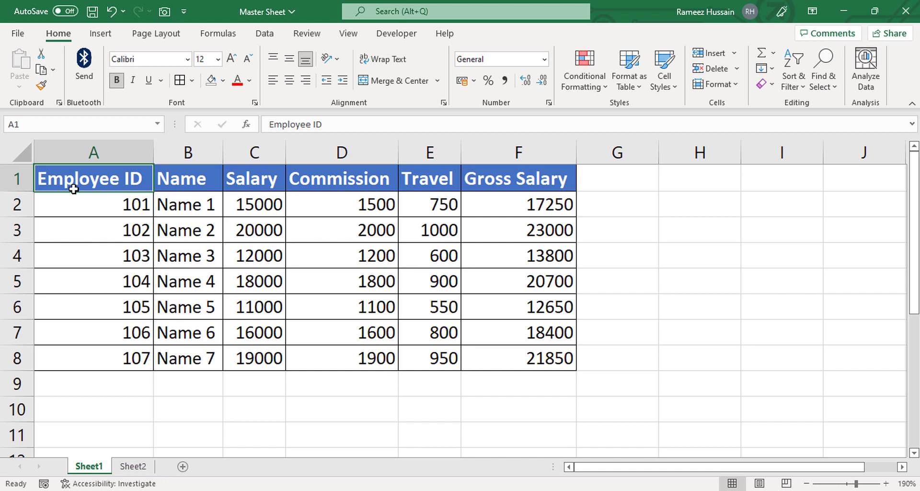
pyautogui.press('F5')
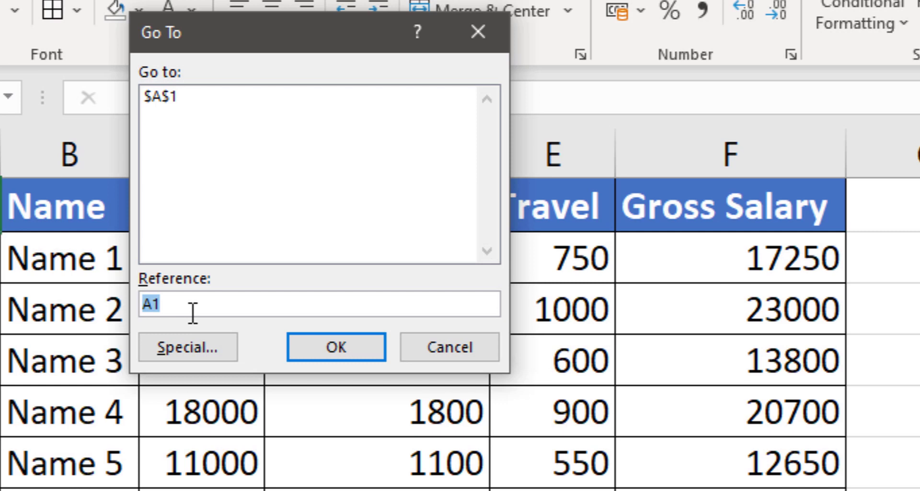
pyautogui.write('F')
pyautogui.write('1000')
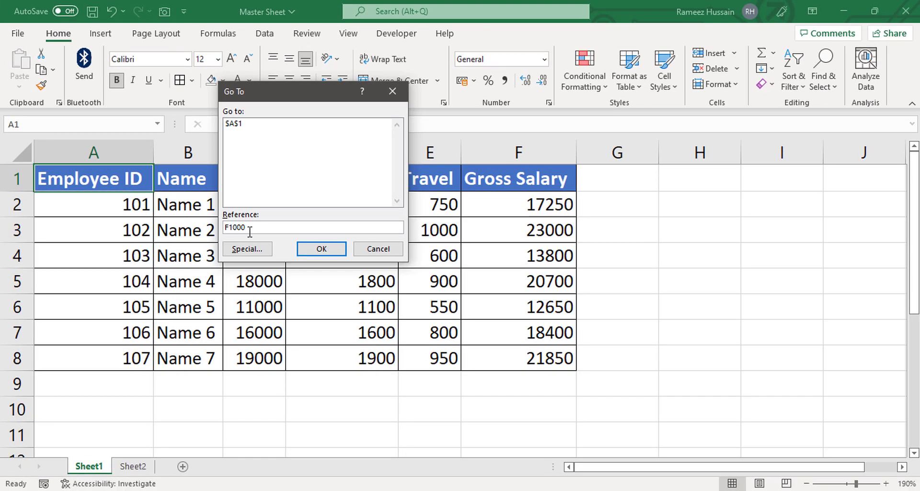
pyautogui.press('shift')
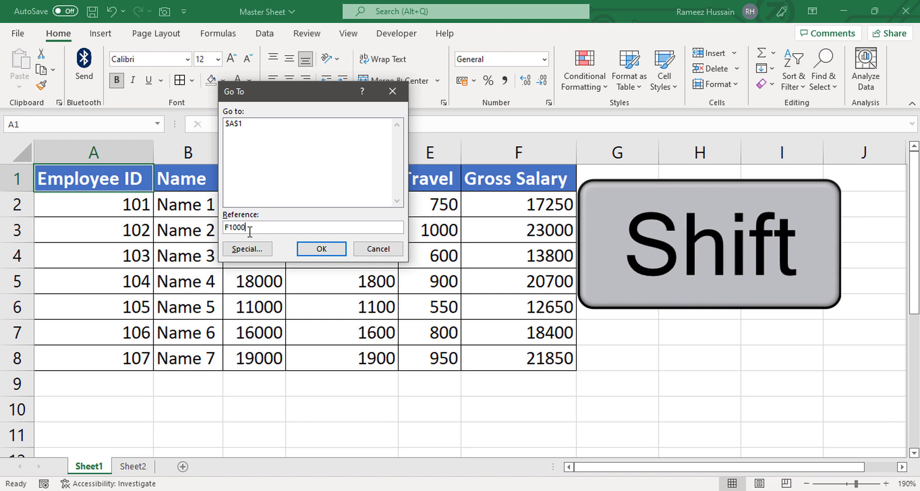
pyautogui.keyDown('shift'); pyautogui.click(338, 254); pyautogui.keyUp('shift')
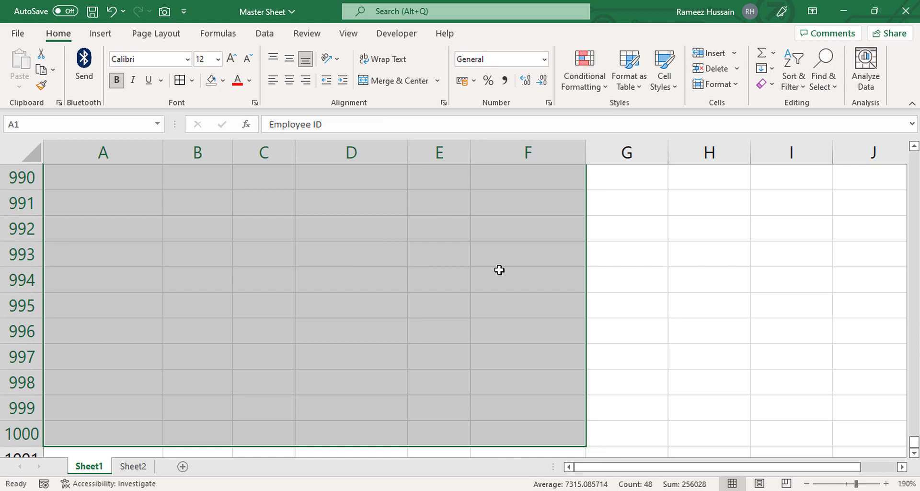
# - Copy the selected range and paste it as a link into Sheet2, starting at cell A1
pyautogui.hotkey('ctrl', 'c')
pyautogui.click(132, 466)
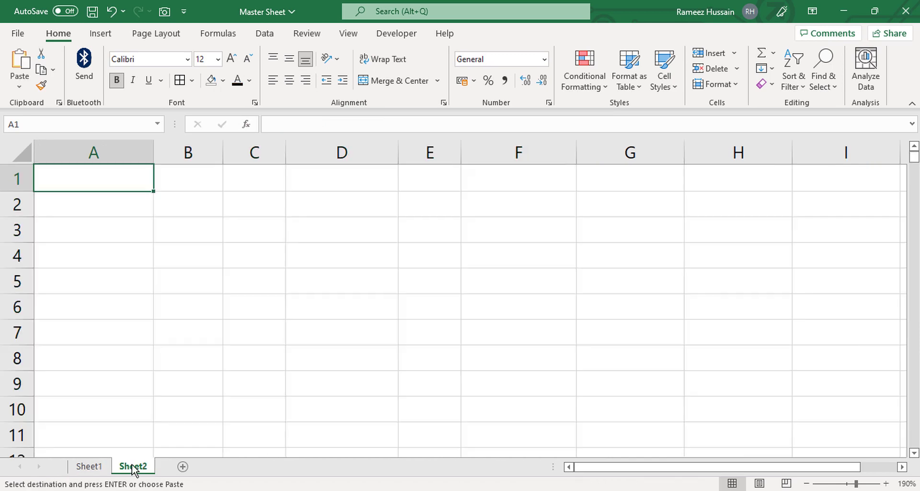
pyautogui.rightClick(90, 182)
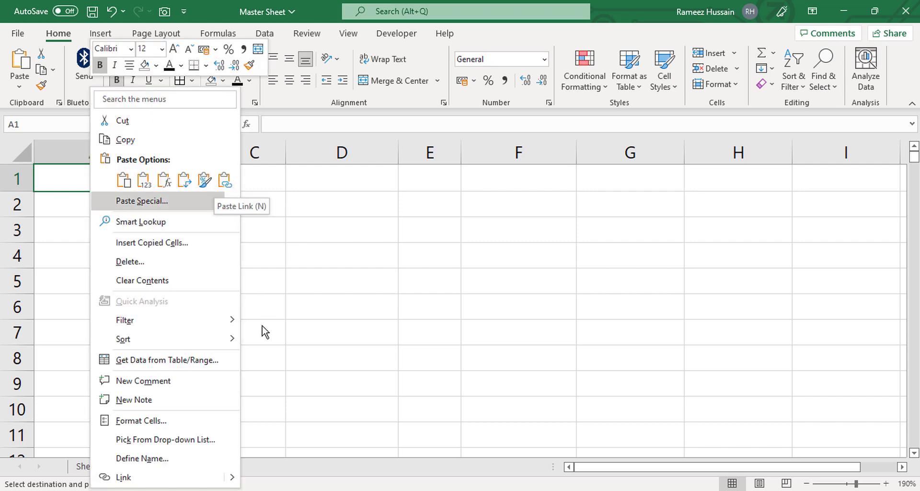
pyautogui.click(163, 201)
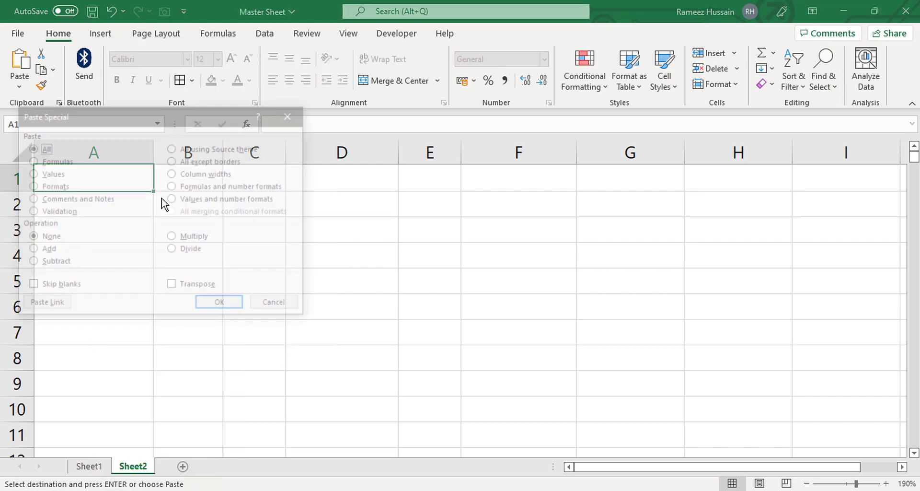
pyautogui.click(44, 306)
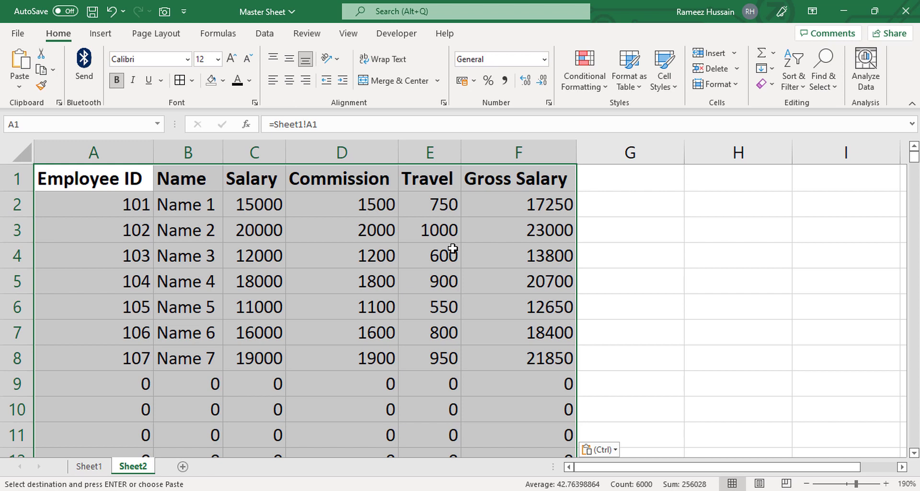
pyautogui.click(90, 386)
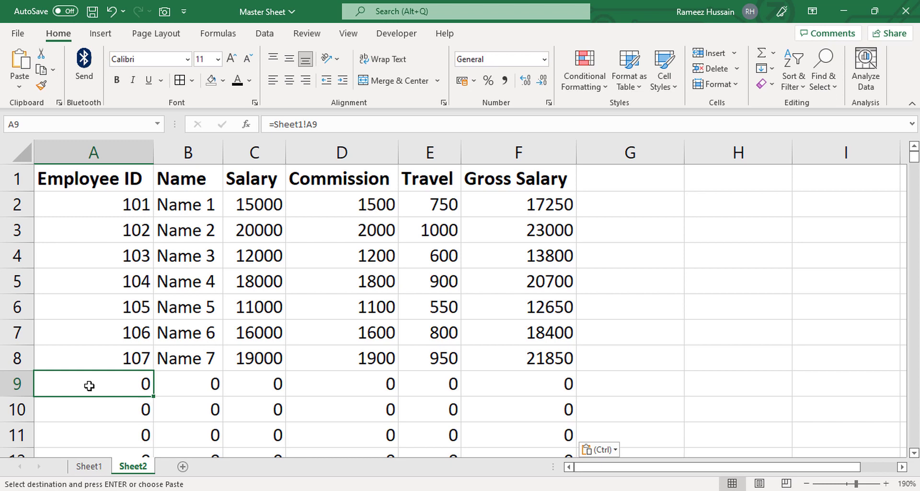
# - Add an employee in row 9 of Sheet1 with ID 109, Name 9 and salary 30000
pyautogui.click(88, 466)
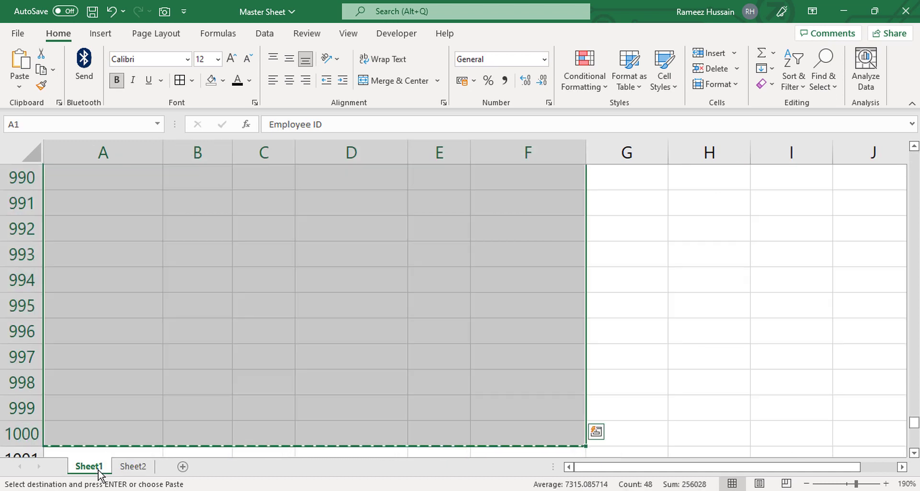
pyautogui.press('Escape')
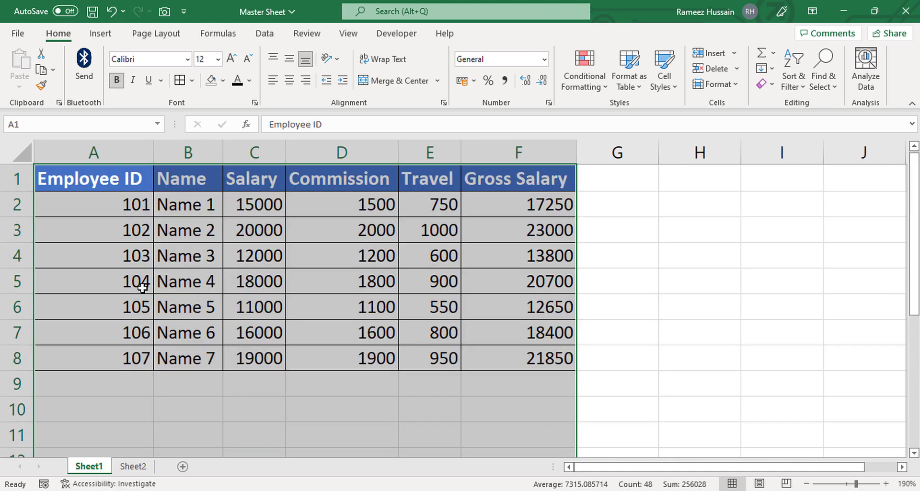
pyautogui.click(107, 386)
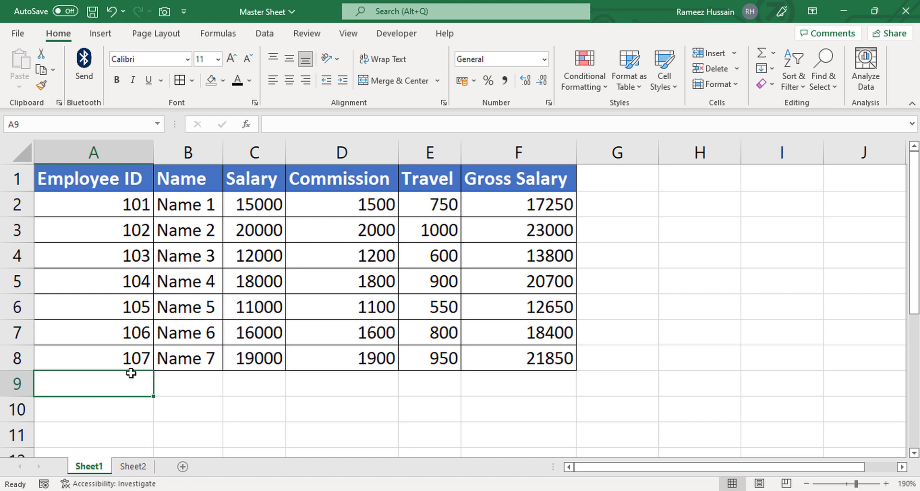
pyautogui.write('109')
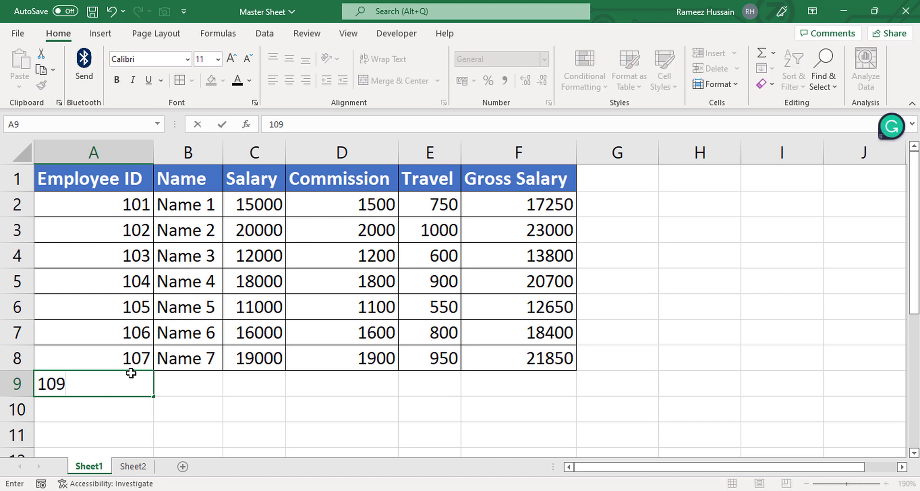
pyautogui.press('Tab')
pyautogui.write('Name 9')
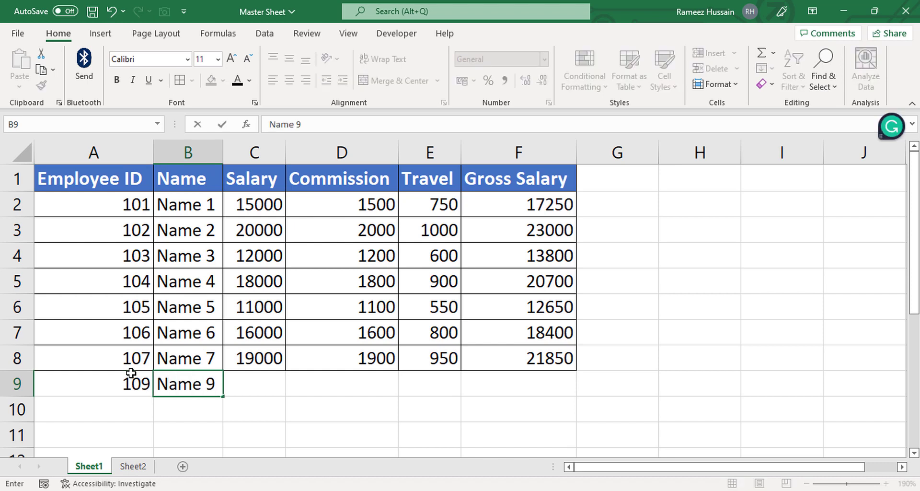
pyautogui.hotkey('ctrl', 'Return')
pyautogui.press('Tab')
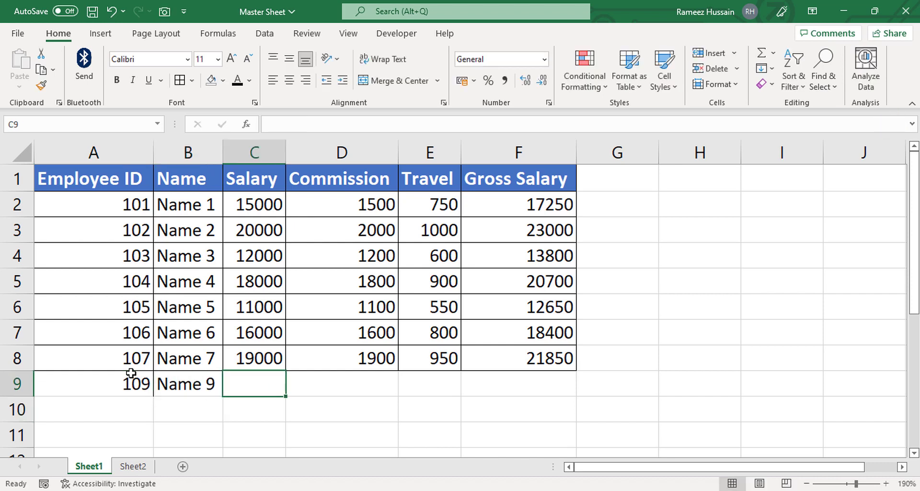
pyautogui.write('30000')
pyautogui.press('Return')
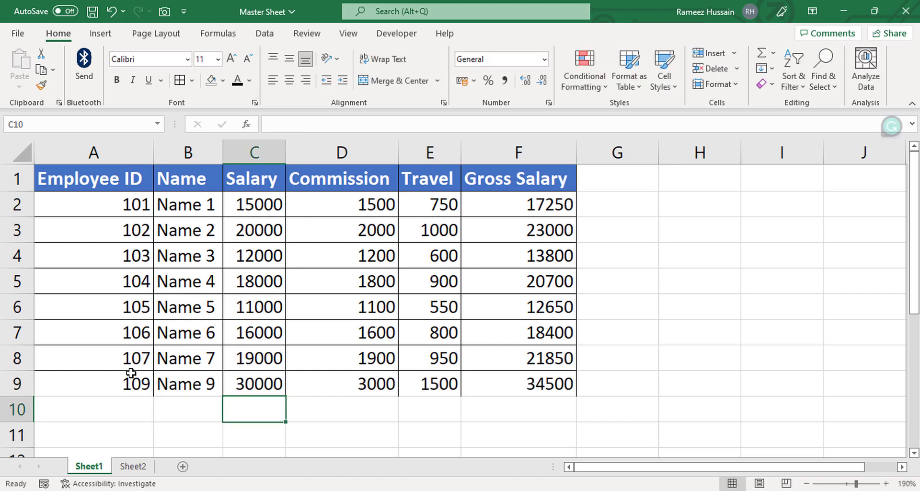
pyautogui.press('Up')
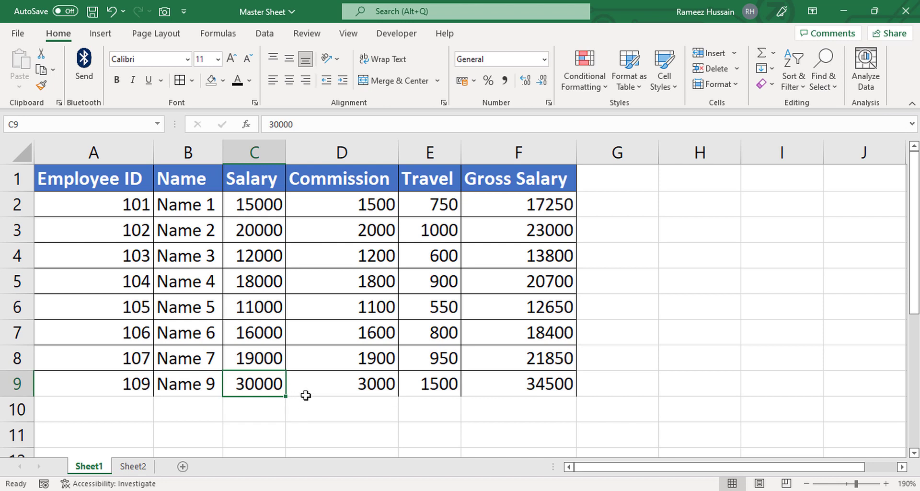
# - Apply all borders to the entire linked table on Sheet2
pyautogui.click(131, 467)
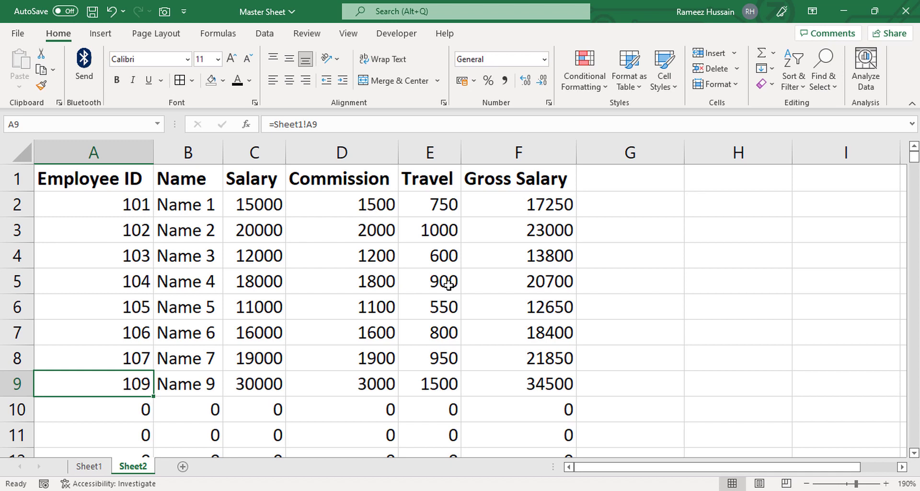
pyautogui.hotkey('ctrl', 'a')
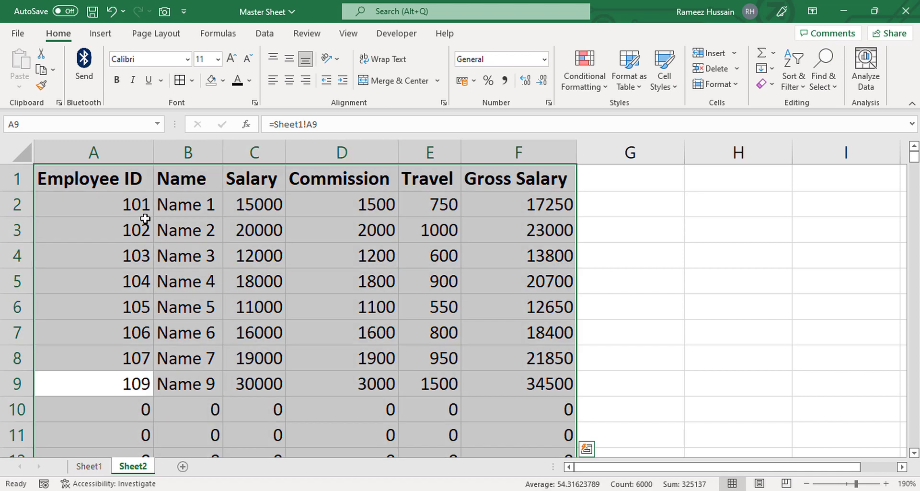
pyautogui.click(180, 80)
# - Fill the header cells A1:F1 on Sheet2 with yellow and compare the table with Sheet1
pyautogui.moveTo(99, 179); pyautogui.dragTo(486, 172)
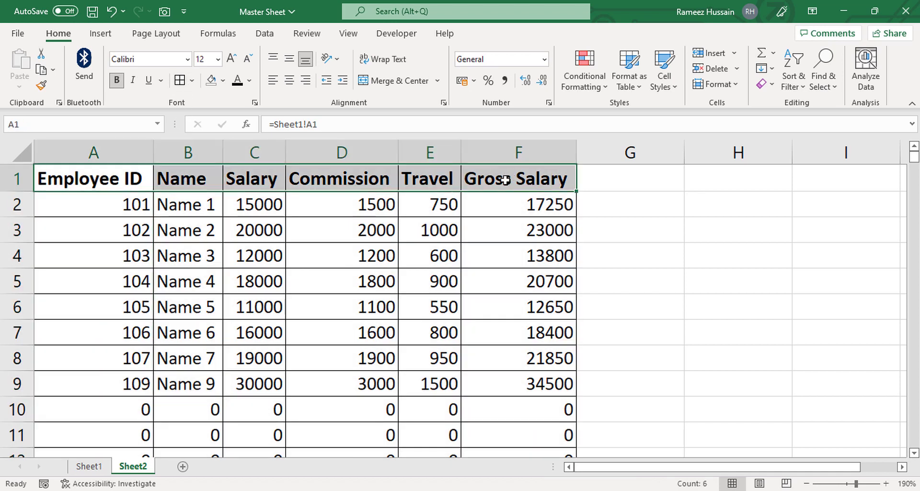
pyautogui.click(223, 80)
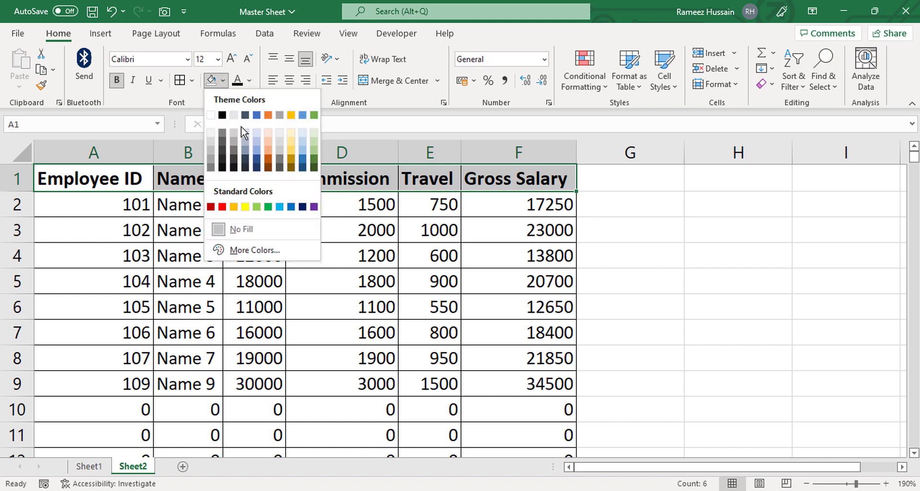
pyautogui.click(245, 207)
pyautogui.click(170, 209)
pyautogui.click(141, 209)
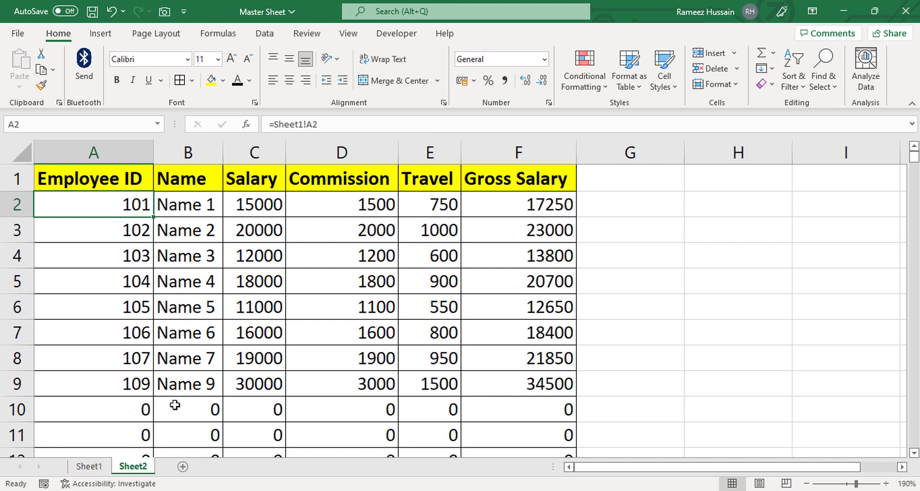
pyautogui.click(90, 466)
pyautogui.click(130, 467)
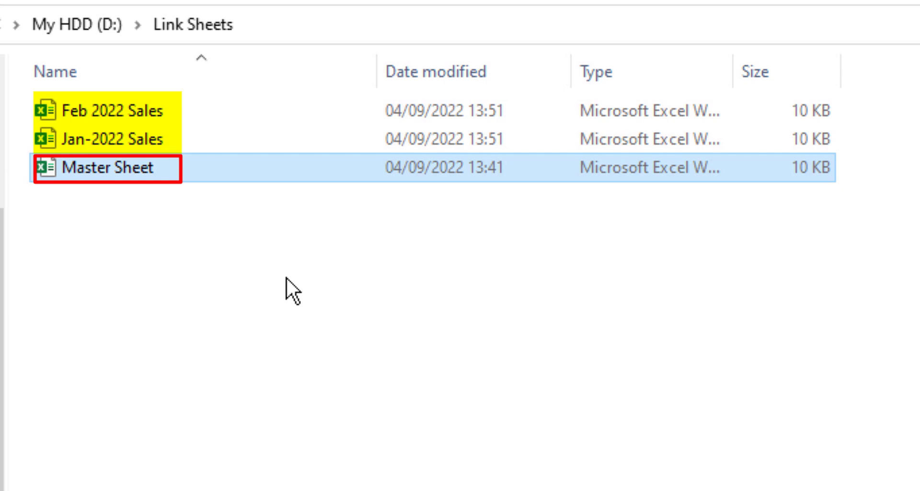
# - Open all three workbooks in the Link Sheets folder and review Jan-2022 Sales and Feb 2022 Sales before returning to Master Sheet
pyautogui.hotkey('ctrl', 'a')
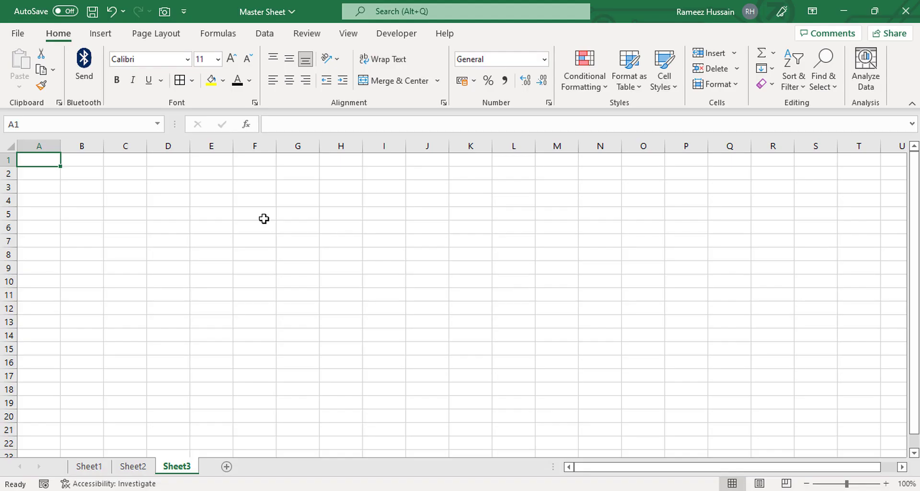
pyautogui.click(201, 488)
pyautogui.click(222, 450)
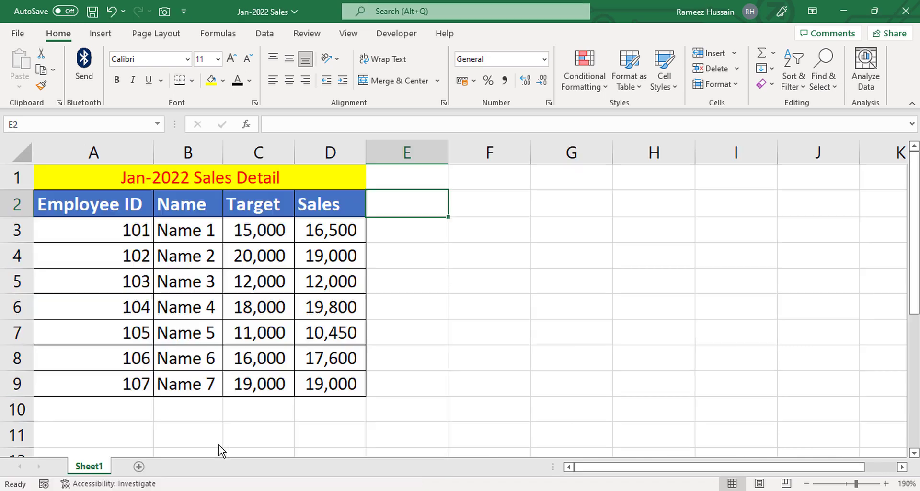
pyautogui.click(201, 489)
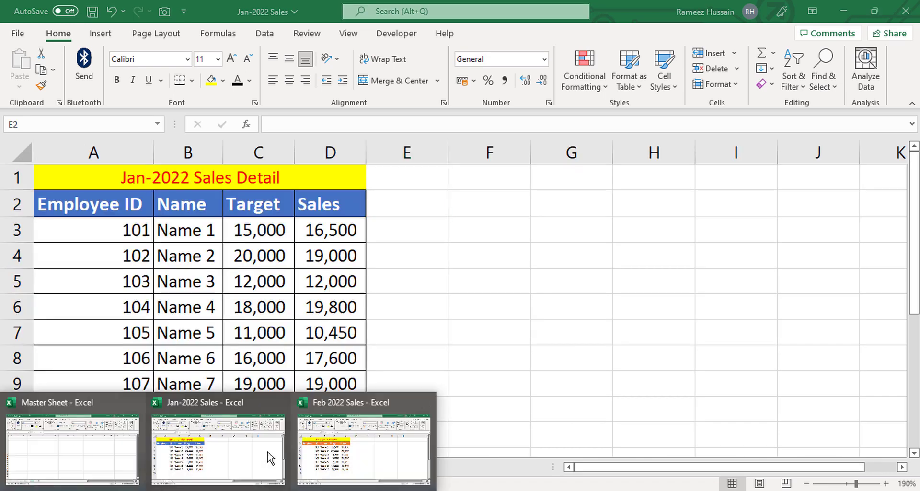
pyautogui.click(329, 436)
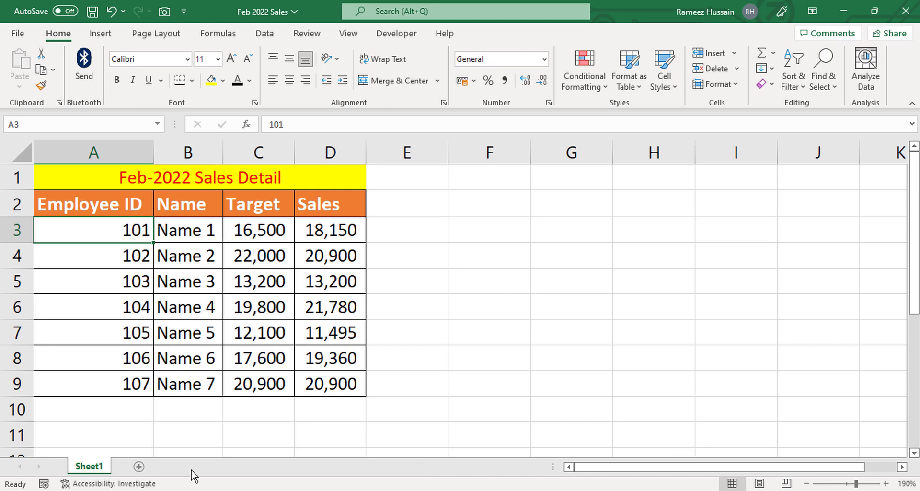
pyautogui.click(200, 488)
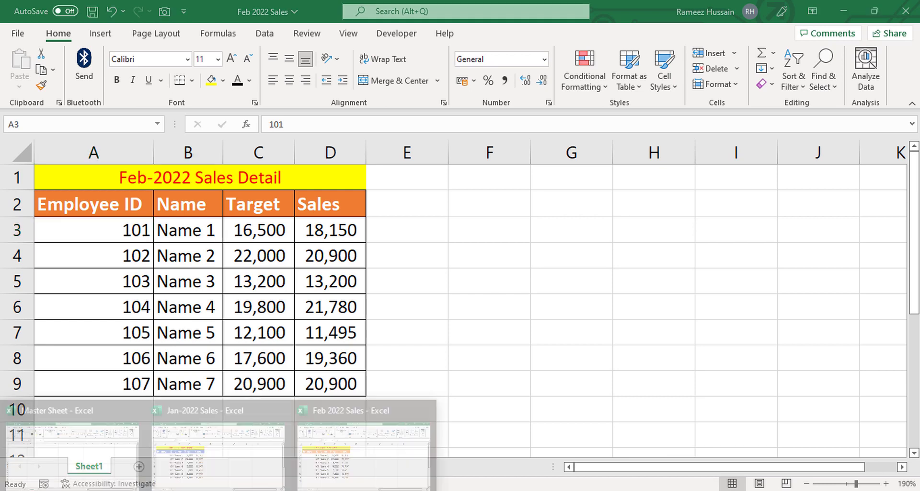
pyautogui.click(101, 440)
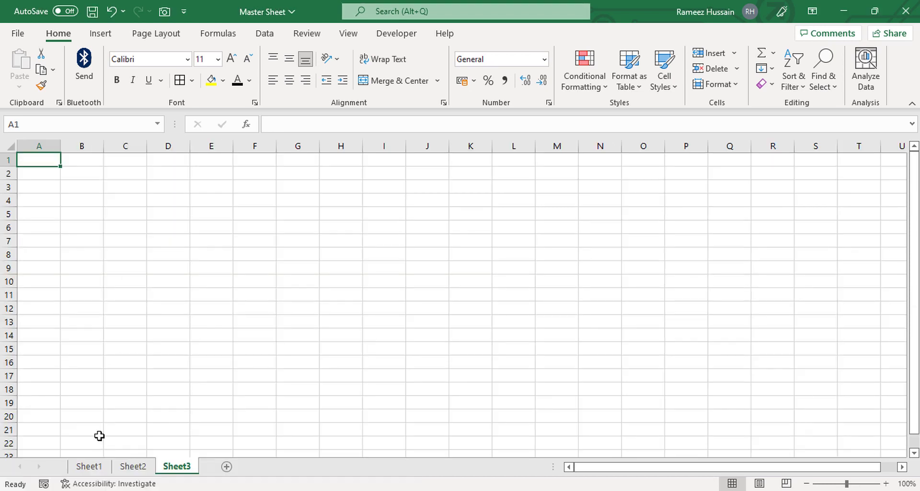
# - Copy the range A2:D12 from the Jan-2022 Sales workbook, including the blank rows below the data
pyautogui.click(200, 489)
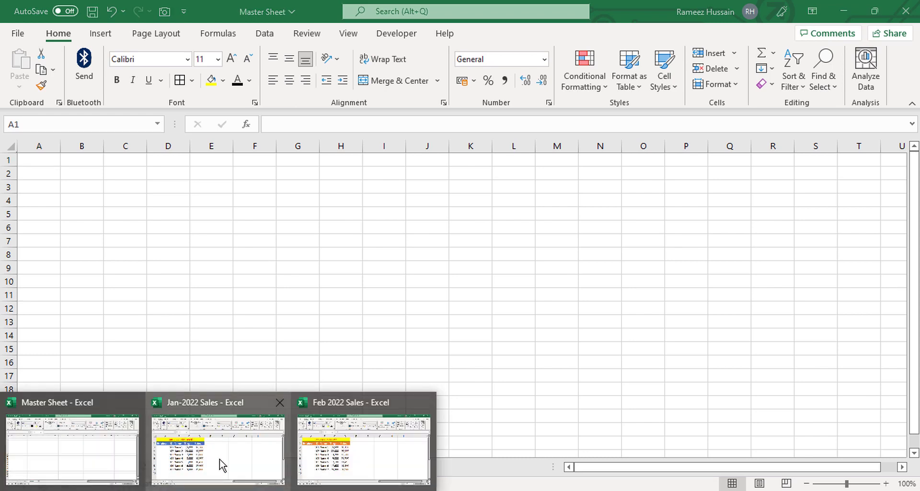
pyautogui.click(221, 465)
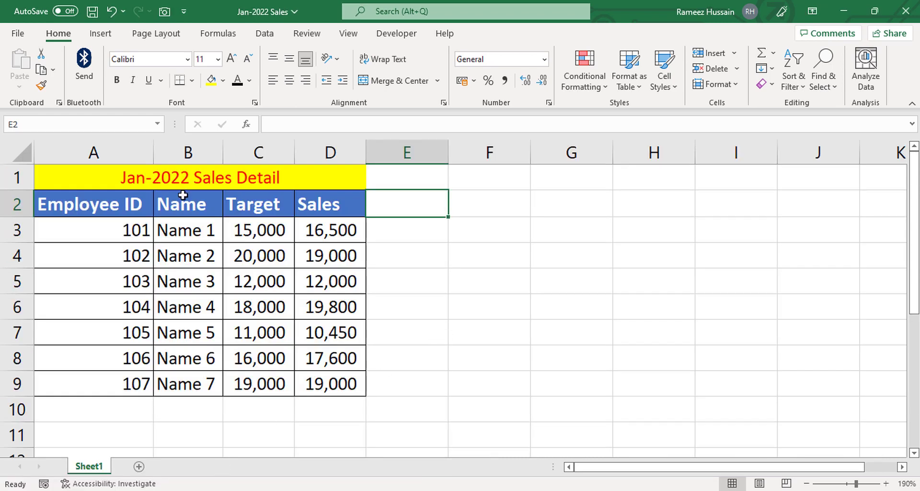
pyautogui.click(72, 200)
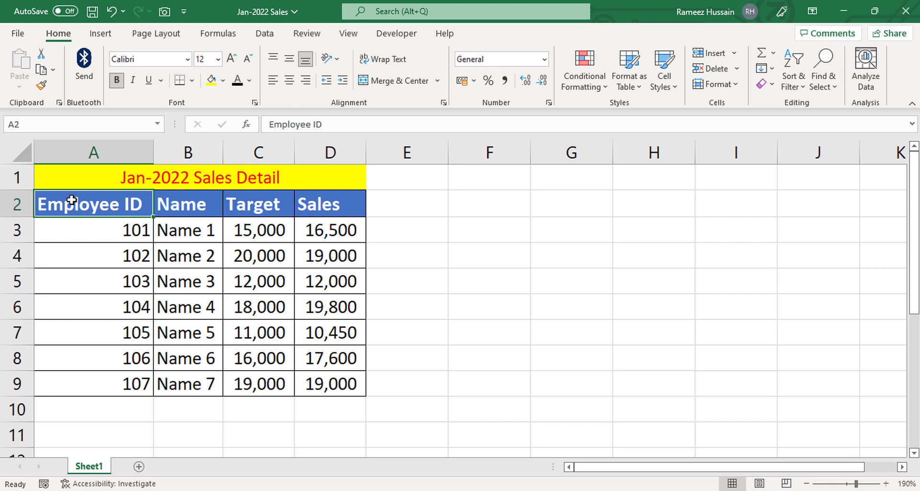
pyautogui.scroll(-1, 72, 201)
pyautogui.moveTo(75, 199); pyautogui.dragTo(304, 443)
pyautogui.hotkey('ctrl', 'c')
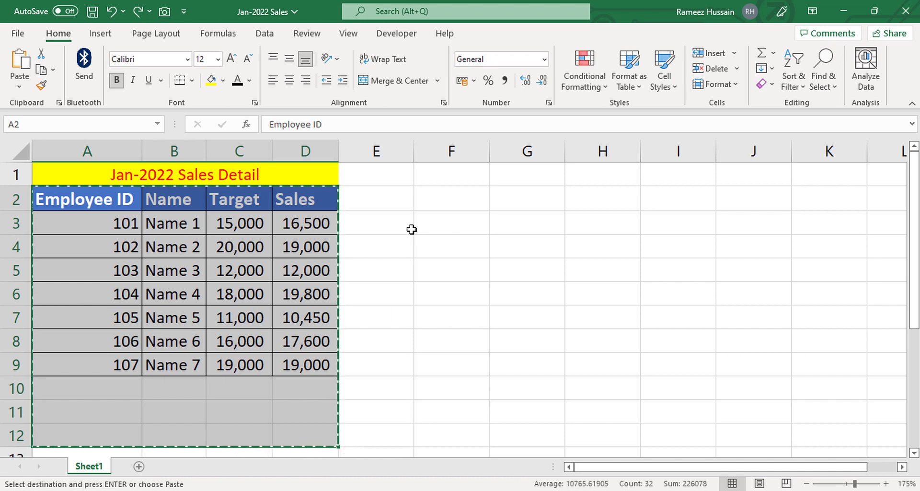
# - Paste the copied January range as a link into Sheet3 of Master Sheet, starting at cell A2
pyautogui.hotkey('alt', 'Tab')
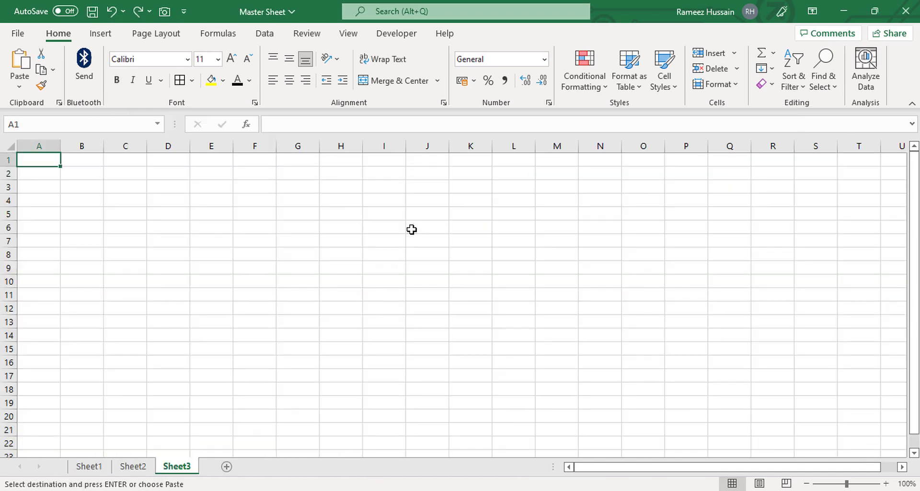
pyautogui.click(30, 172)
pyautogui.rightClick(31, 171)
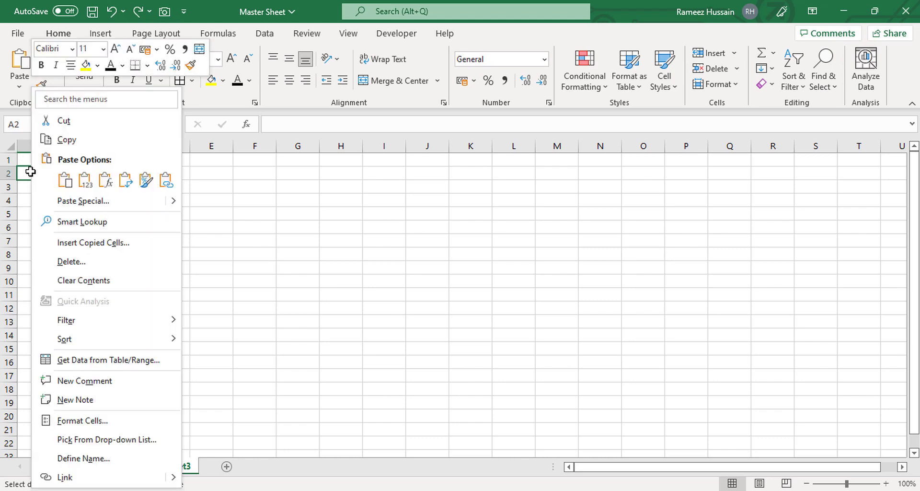
pyautogui.click(119, 210)
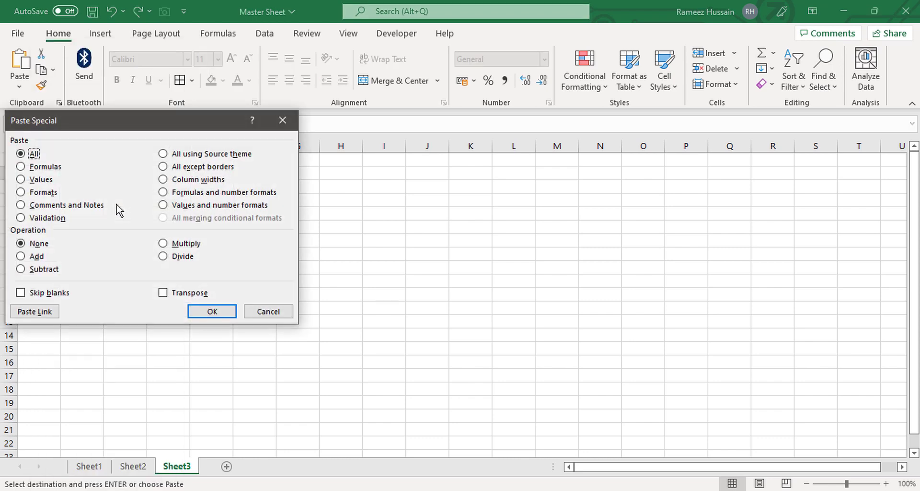
pyautogui.click(44, 312)
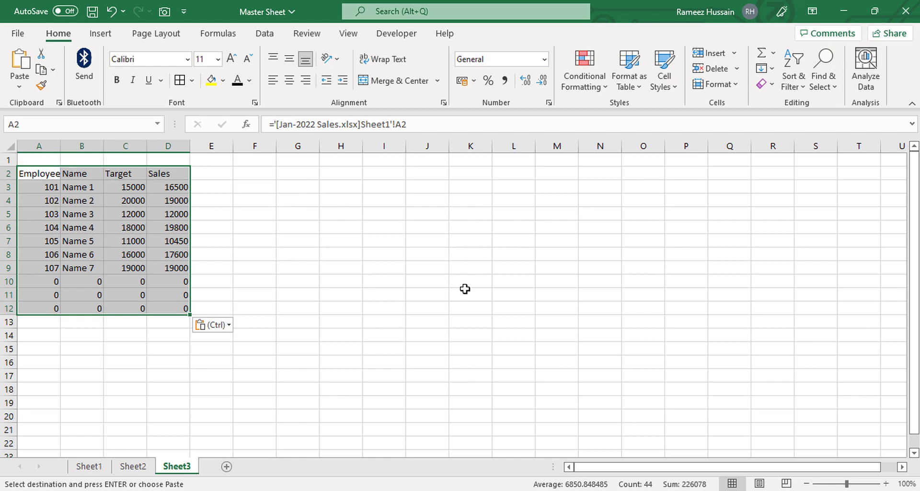
# - AutoFit the column widths on Sheet3 and fill the header cells A2:D2 with yellow
pyautogui.keyDown('ctrl'); pyautogui.scroll(5, 465, 290); pyautogui.keyUp('ctrl')
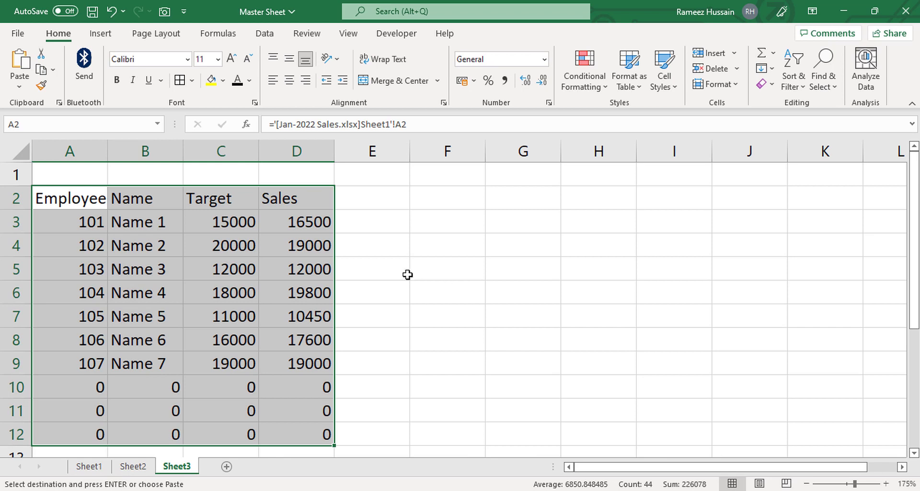
pyautogui.click(17, 152)
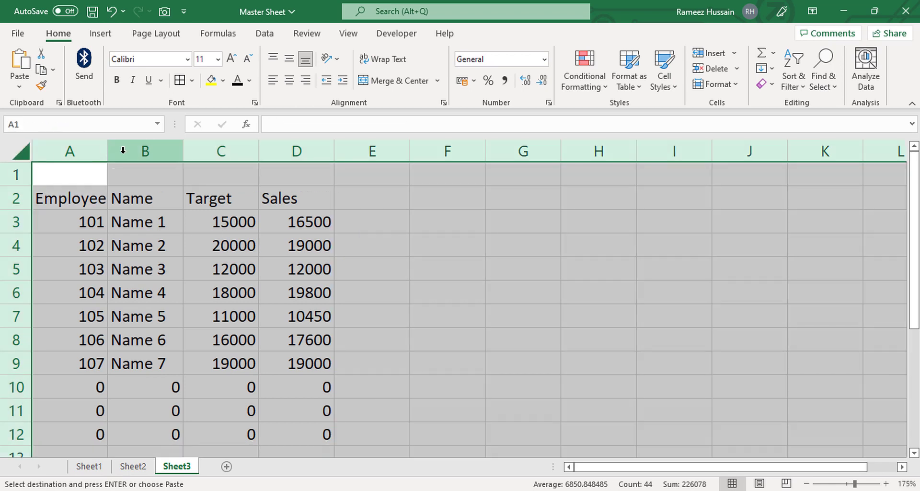
pyautogui.doubleClick(107, 151)
pyautogui.click(230, 196)
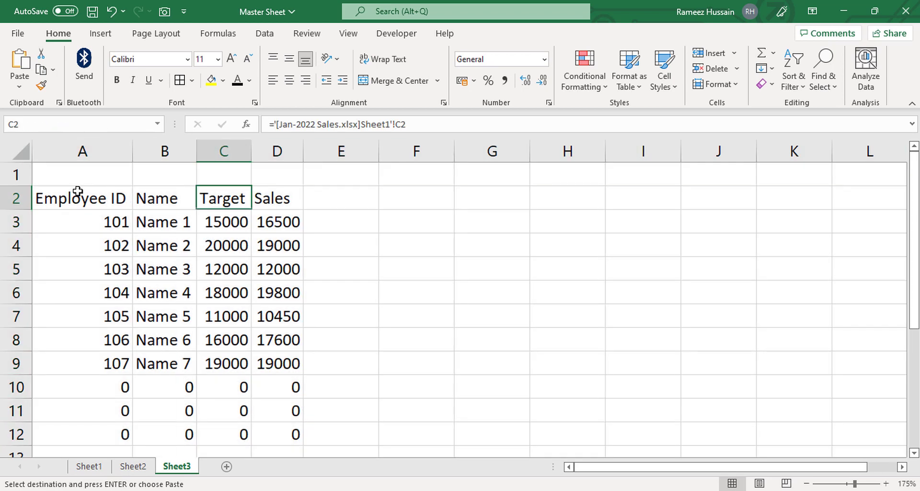
pyautogui.moveTo(76, 197); pyautogui.dragTo(276, 197)
pyautogui.click(214, 80)
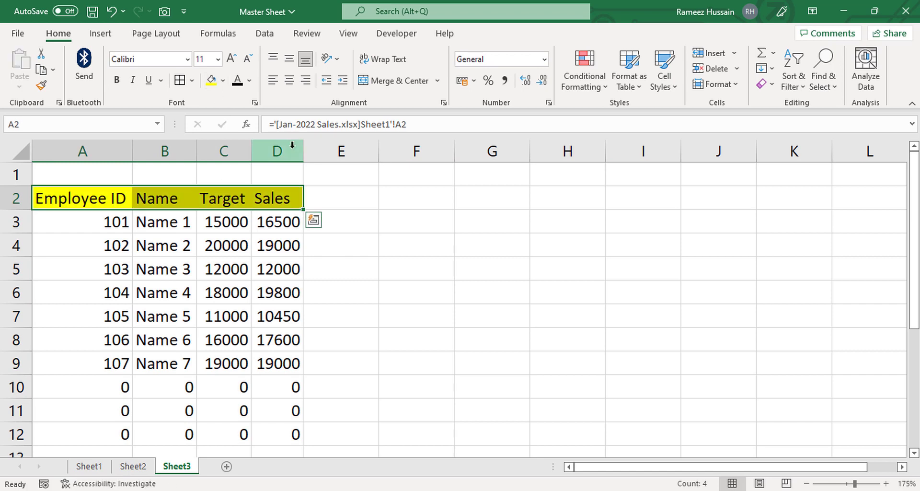
# - Merge and center the cells A1:D1 above the table on Sheet3
pyautogui.click(345, 174)
pyautogui.click(123, 174)
pyautogui.moveTo(176, 176); pyautogui.dragTo(300, 152)
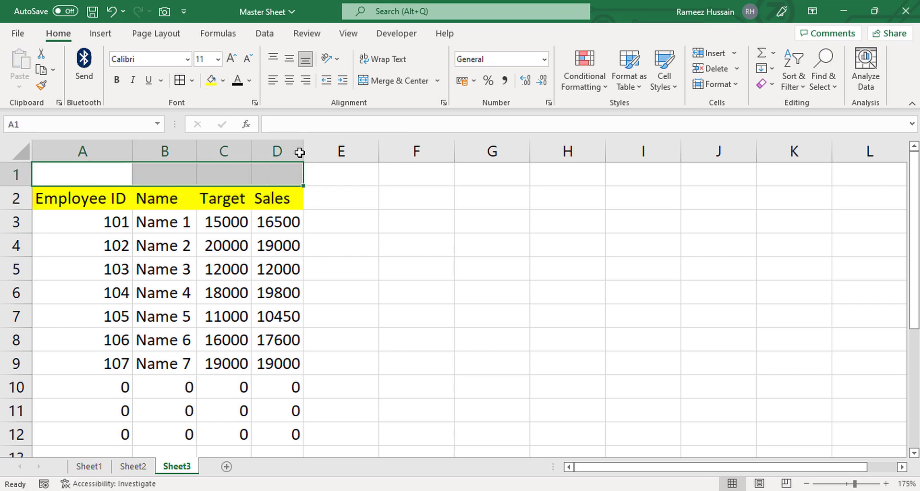
pyautogui.click(379, 81)
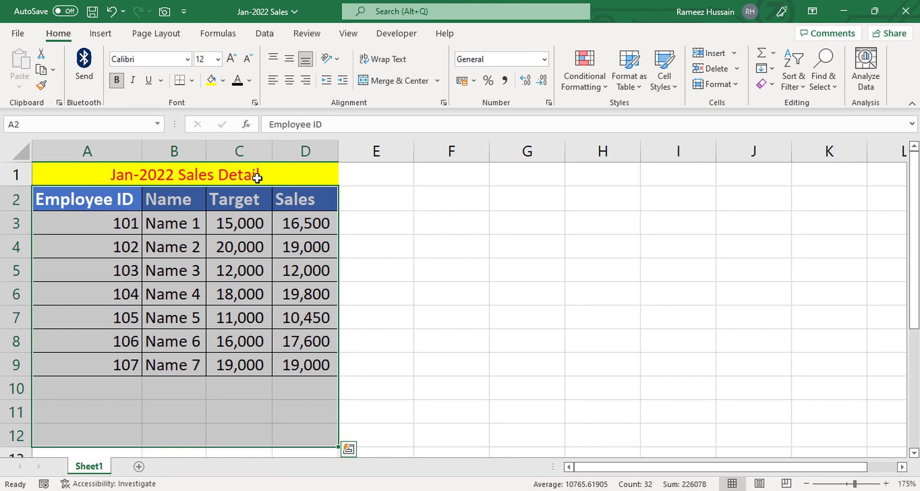
# - Copy the title "Jan-2022 Sales Detail" from the Jan-2022 Sales workbook into the merged cell A1 of Sheet3
pyautogui.click(257, 176)
pyautogui.hotkey('ctrl', 'c')
pyautogui.hotkey('alt', 'Tab')
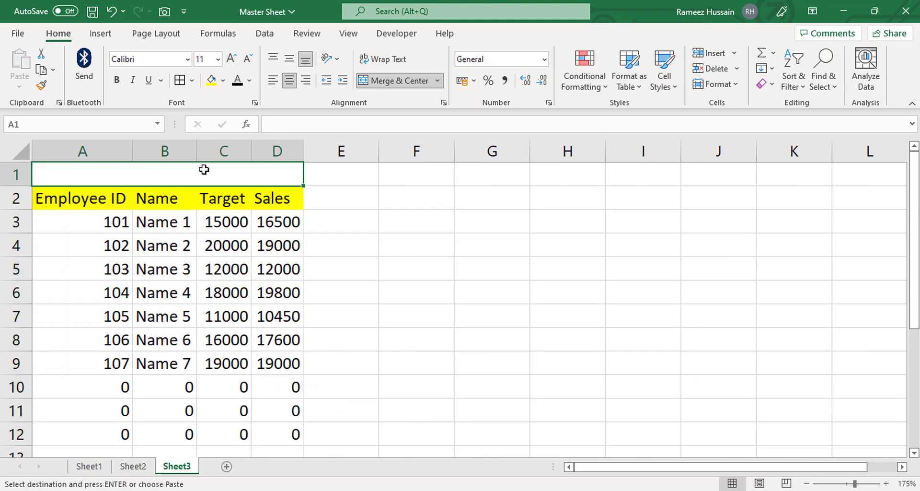
pyautogui.hotkey('ctrl', 'v')
pyautogui.click(367, 195)
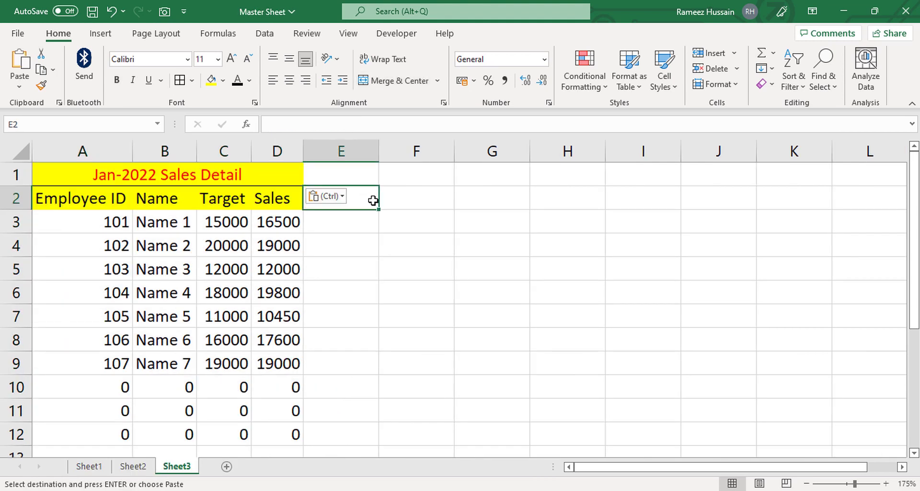
# - Apply all borders to the whole January table A1:D12 on Sheet3
pyautogui.click(101, 199)
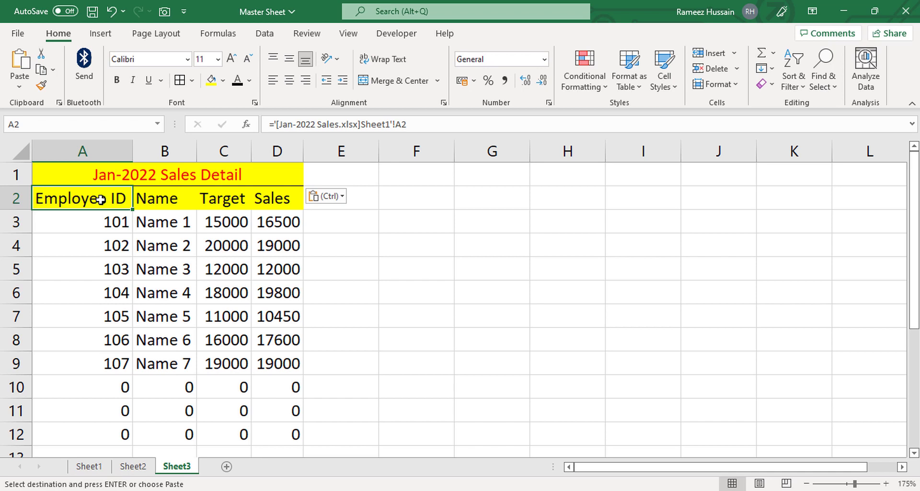
pyautogui.hotkey('ctrl', 'a')
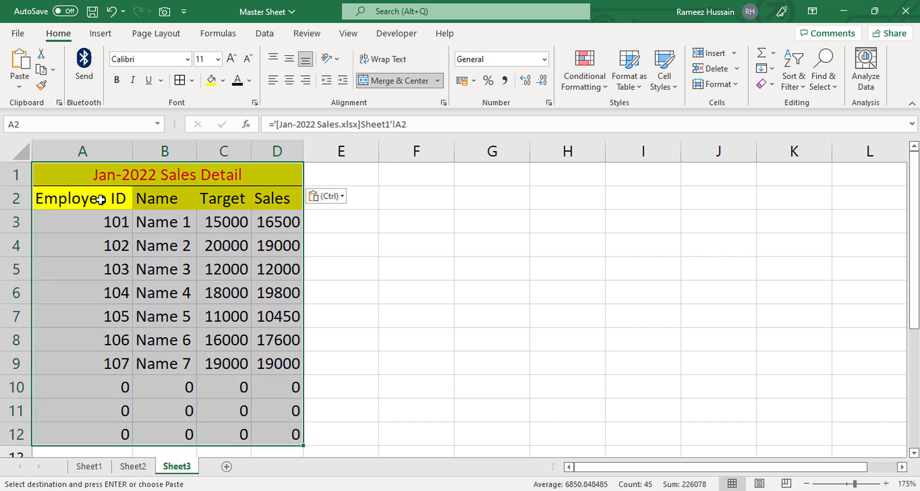
pyautogui.click(183, 80)
pyautogui.click(331, 200)
pyautogui.click(85, 200)
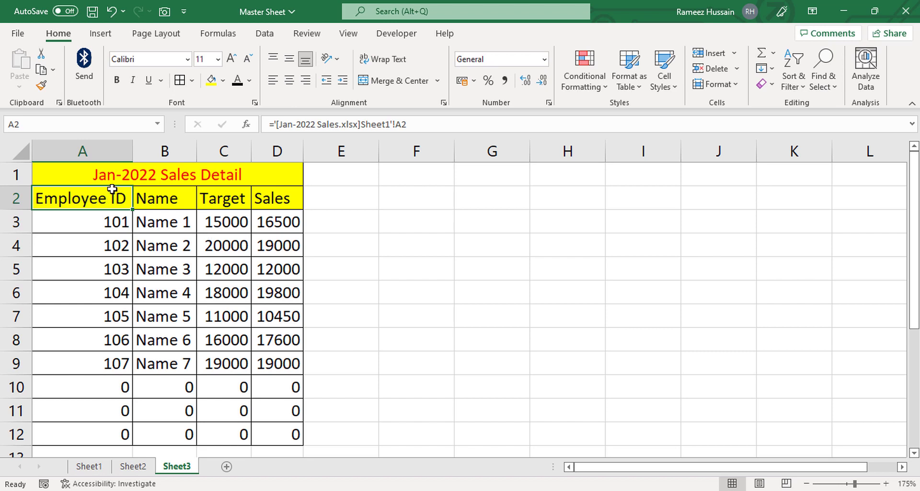
# - Copy the range A2:D12 from the Feb 2022 Sales workbook, including the blank rows below the data
pyautogui.hotkey('alt', 'Tab')
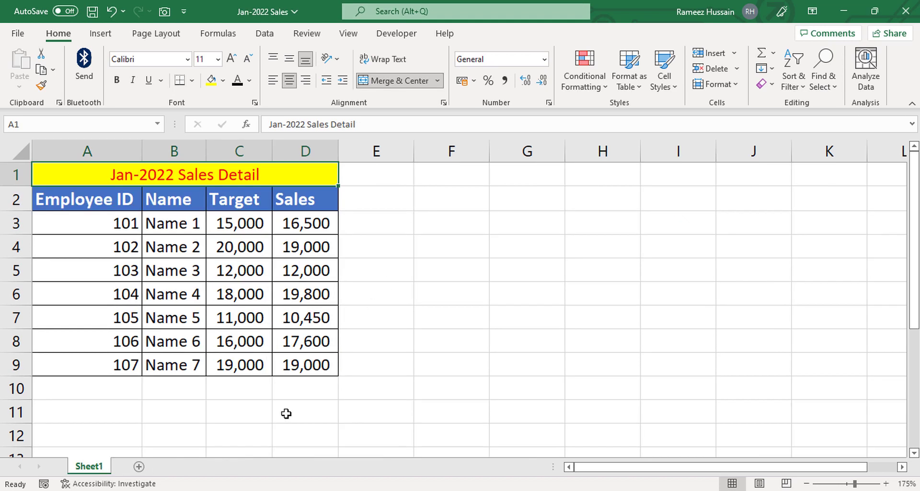
pyautogui.moveTo(343, 489)
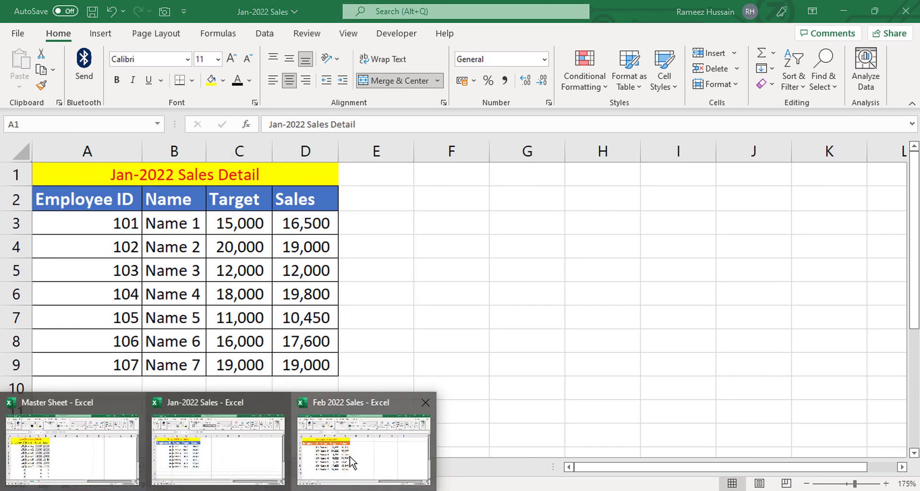
pyautogui.click(351, 462)
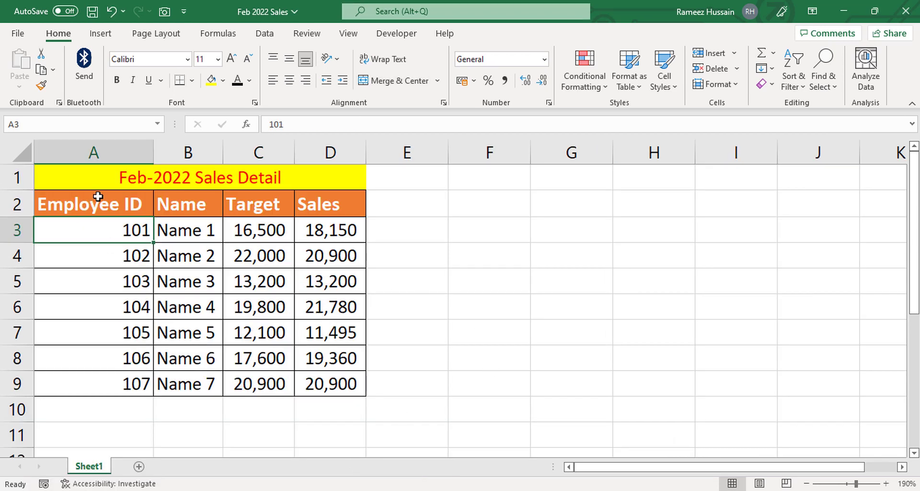
pyautogui.scroll(-1, 112, 220)
pyautogui.moveTo(93, 200); pyautogui.dragTo(328, 438)
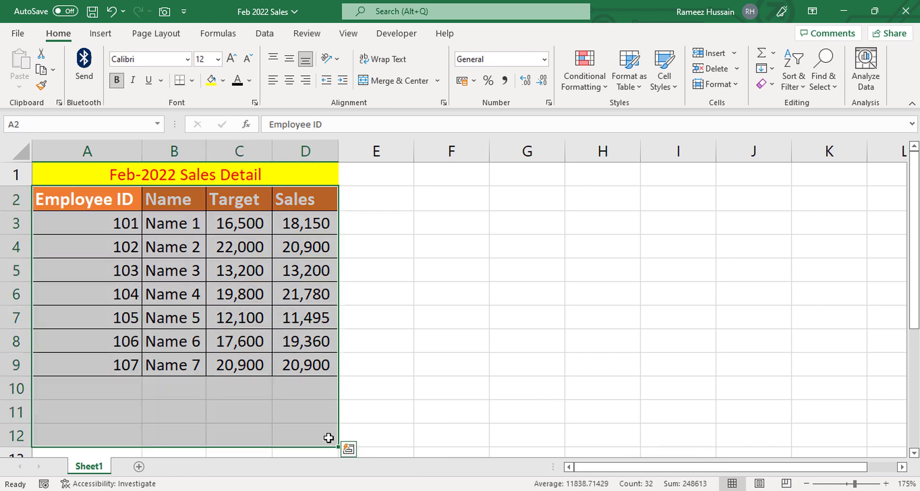
pyautogui.hotkey('ctrl', 'c')
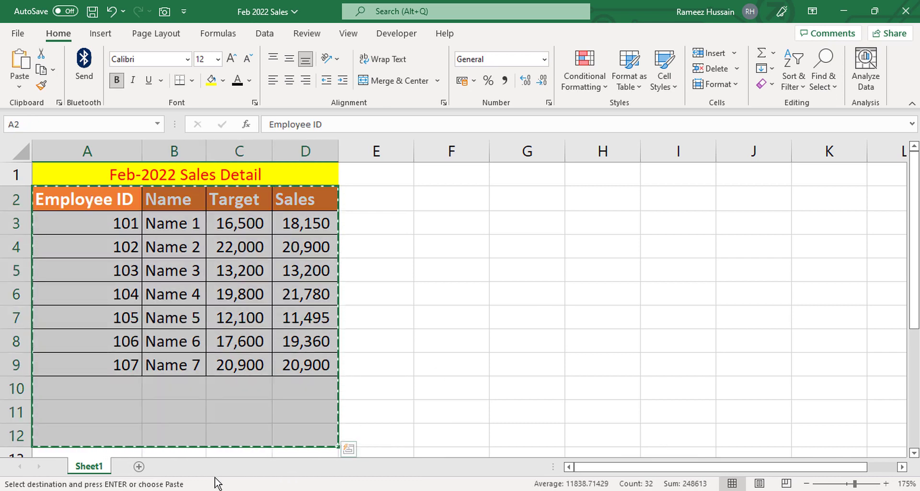
# - Add a new sheet to Master Sheet and paste the copied February range there as a link, starting at cell A2
pyautogui.click(119, 465)
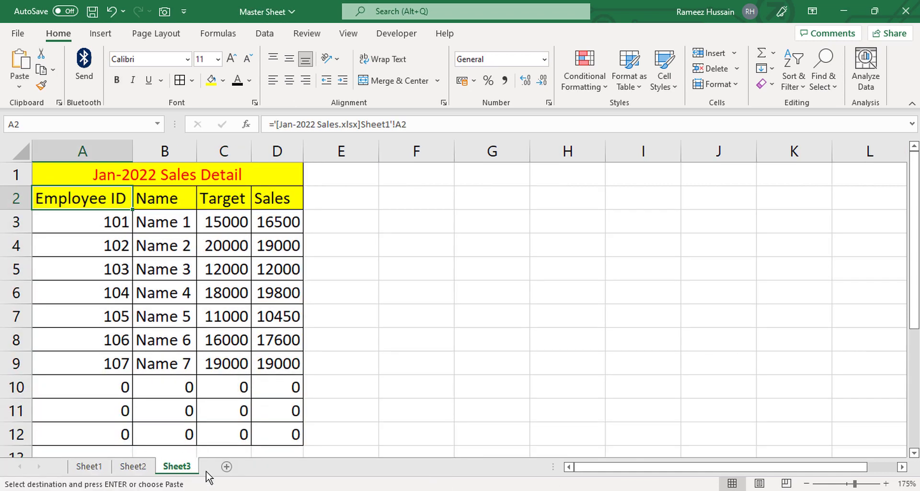
pyautogui.click(226, 466)
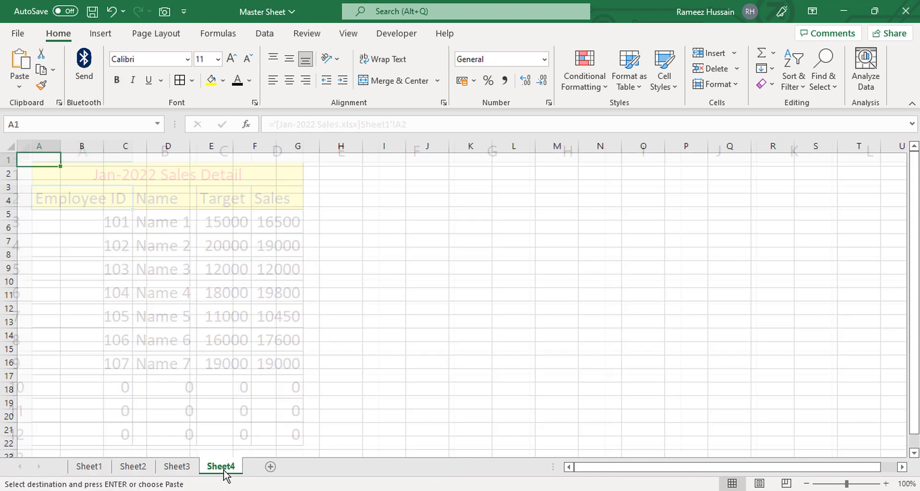
pyautogui.click(47, 177)
pyautogui.rightClick(47, 177)
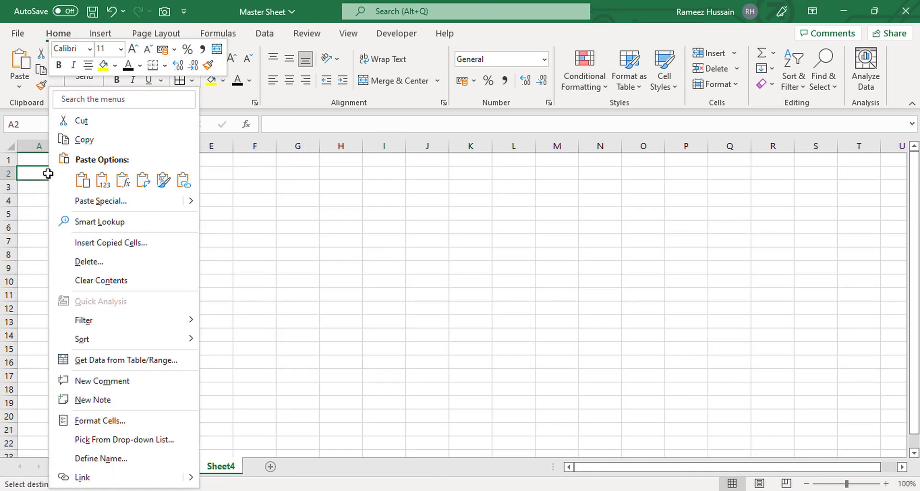
pyautogui.click(101, 203)
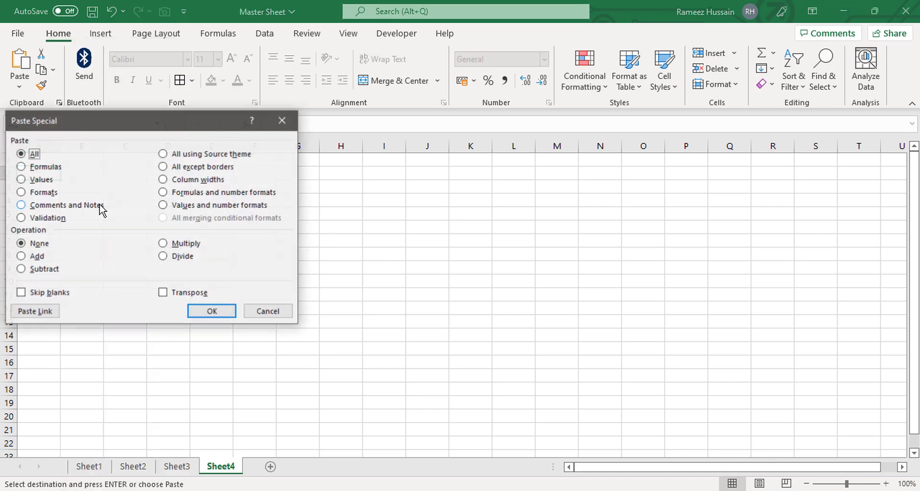
pyautogui.click(47, 313)
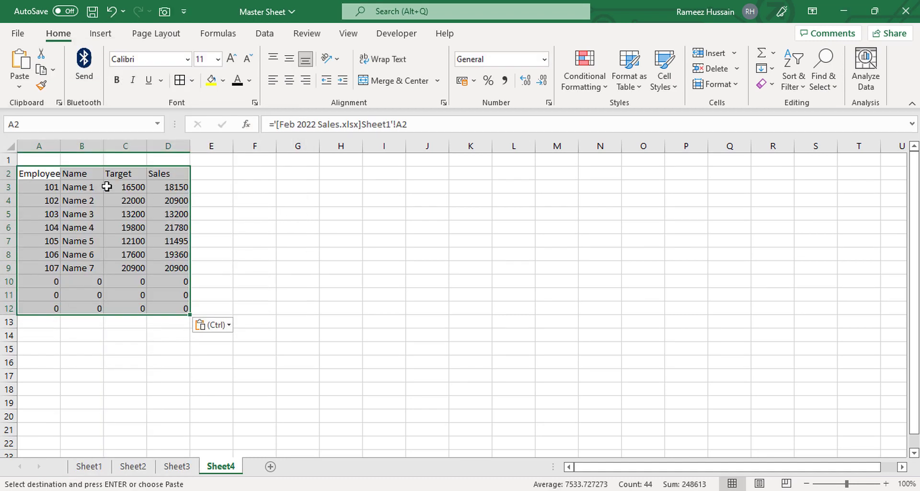
# - Autofit all column widths on Sheet4 and merge and center the empty title cells A1:D1
pyautogui.click(12, 145)
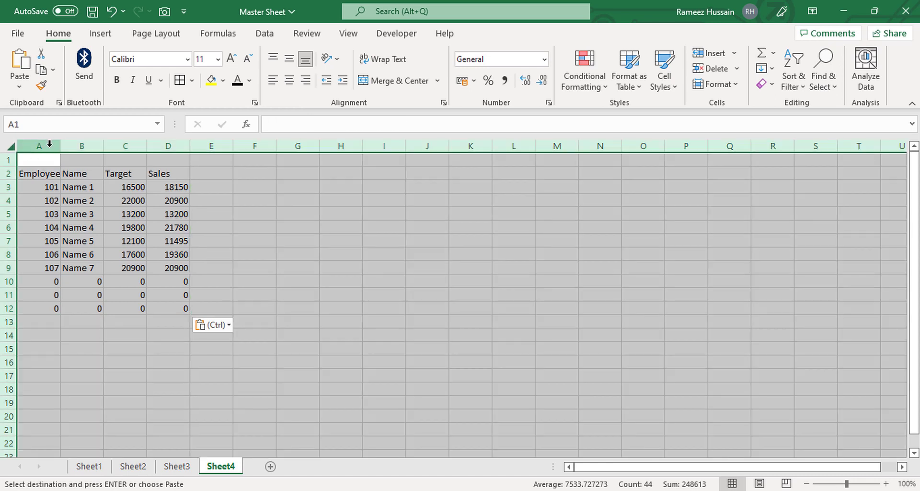
pyautogui.doubleClick(60, 145)
pyautogui.scroll(3, 305, 213)
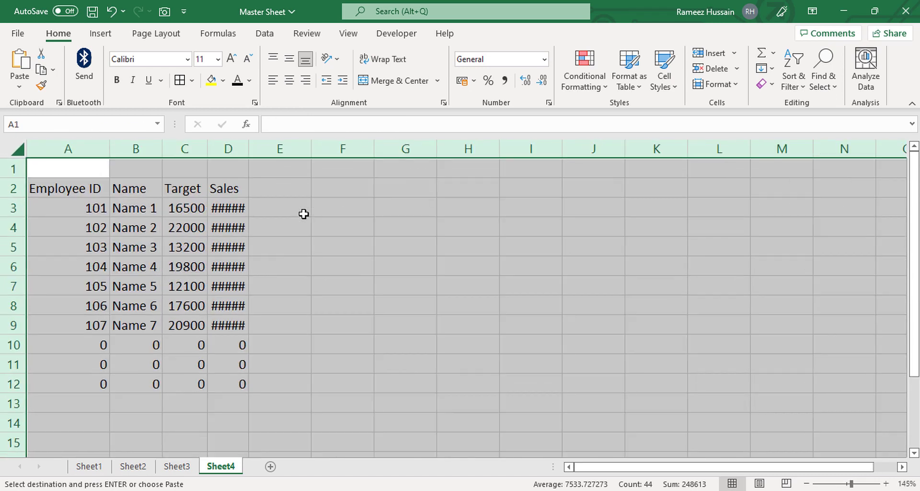
pyautogui.scroll(2, 304, 214)
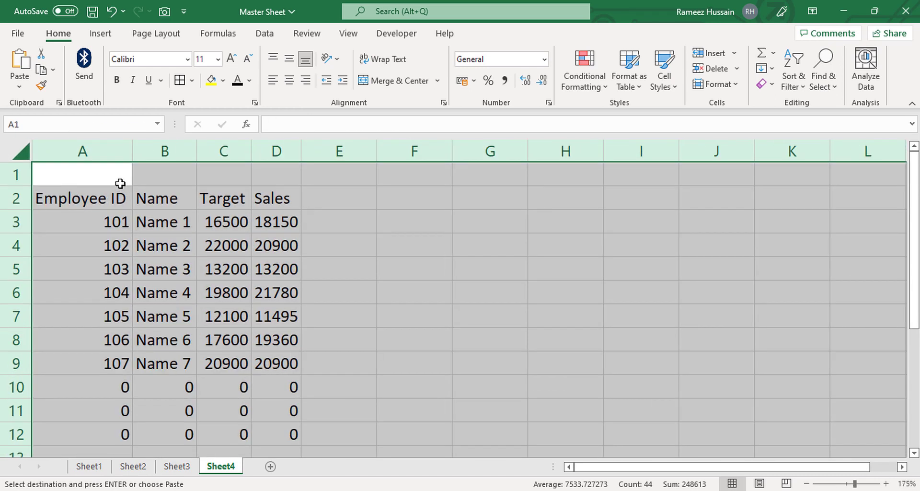
pyautogui.moveTo(77, 173); pyautogui.dragTo(277, 174)
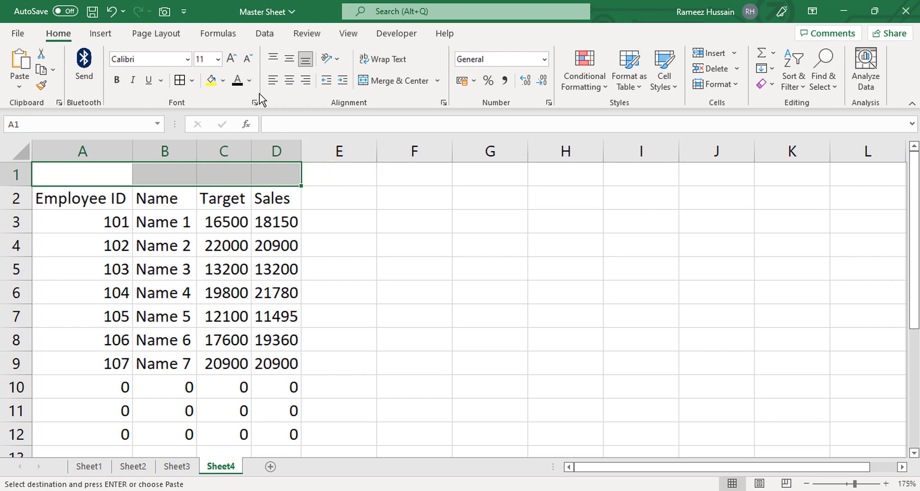
pyautogui.click(393, 81)
# - Fill the header row A2:D2 with yellow and apply all borders to the February table A2:D12
pyautogui.moveTo(96, 198); pyautogui.dragTo(265, 198)
pyautogui.click(211, 80)
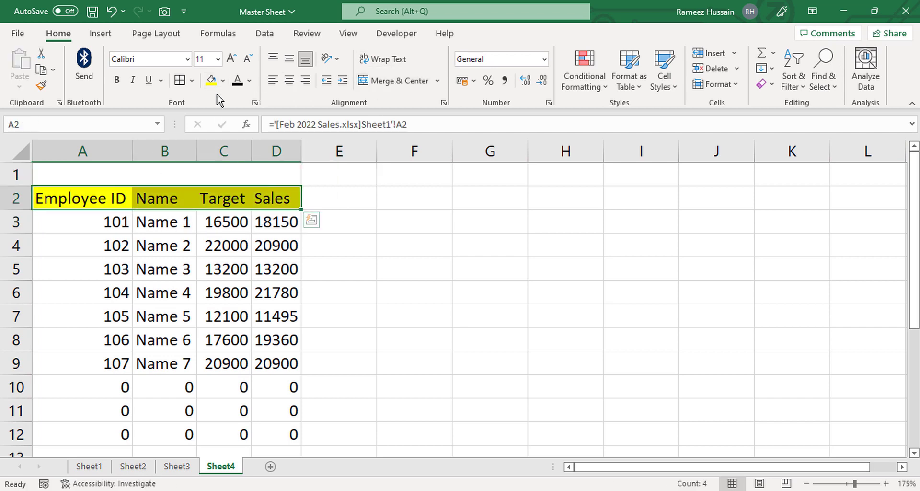
pyautogui.hotkey('ctrl', 'shift', 'Down')
pyautogui.click(181, 82)
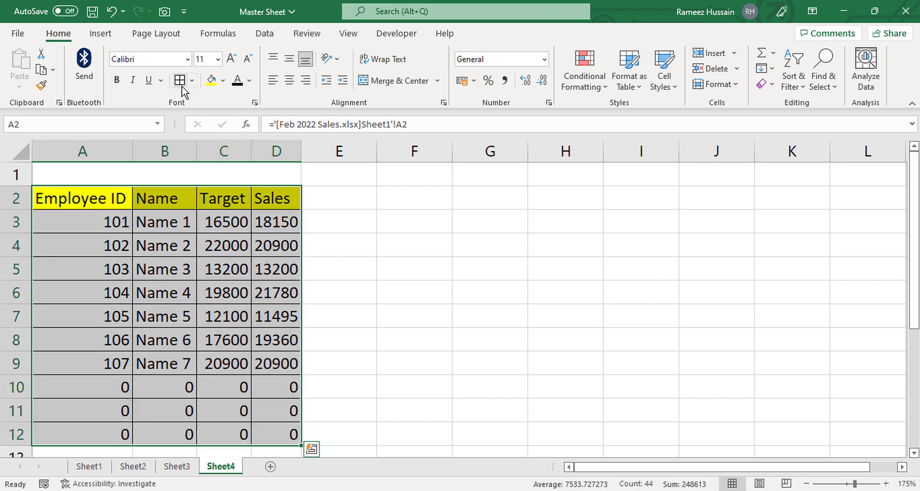
# - Copy the title "Feb-2022 Sales Detail" from the Feb 2022 Sales workbook into the merged cell A1 of Sheet4
pyautogui.click(116, 165)
pyautogui.hotkey('alt', 'Tab')
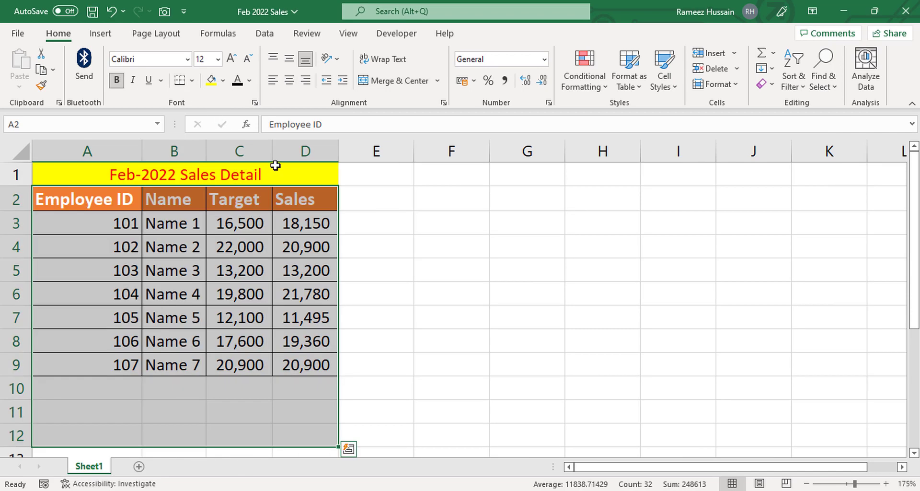
pyautogui.click(254, 180)
pyautogui.hotkey('ctrl', 'c')
pyautogui.hotkey('alt', 'Tab')
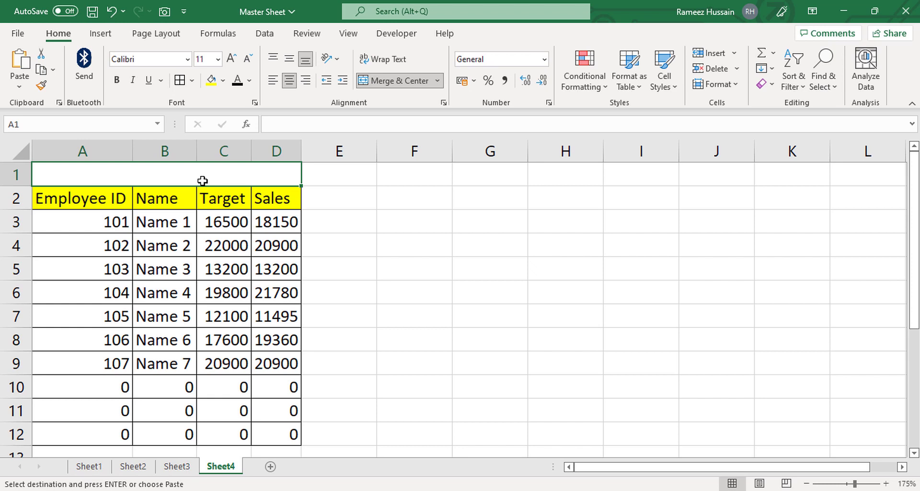
pyautogui.hotkey('ctrl', 'v')
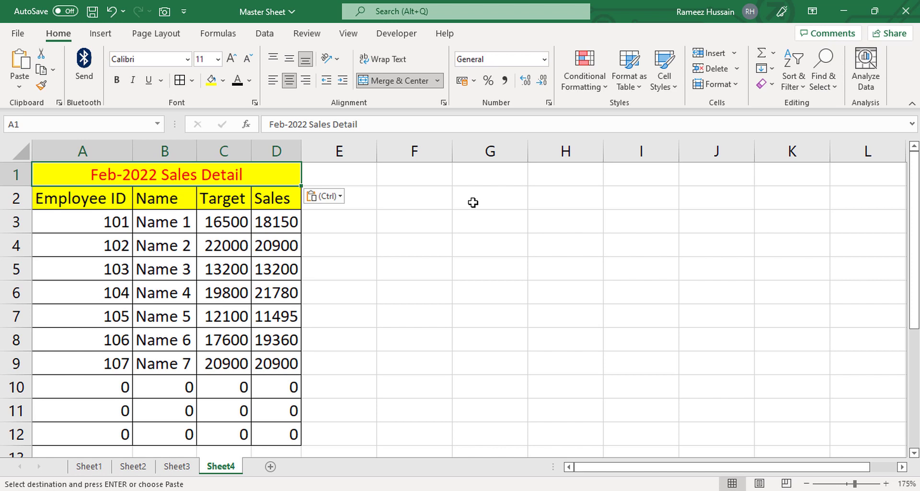
# - In the Jan-2022 Sales workbook, start a new employee row by entering 110 in A10 and "Name 10" in B10
pyautogui.click(178, 465)
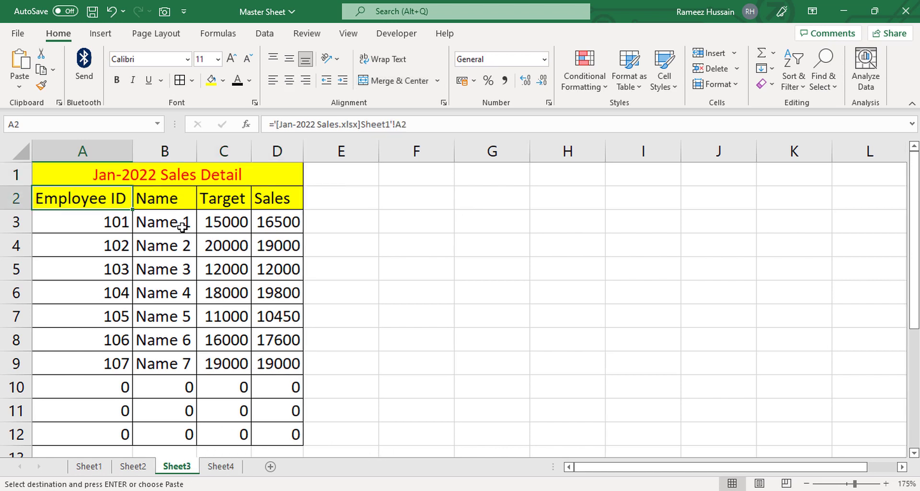
pyautogui.click(196, 178)
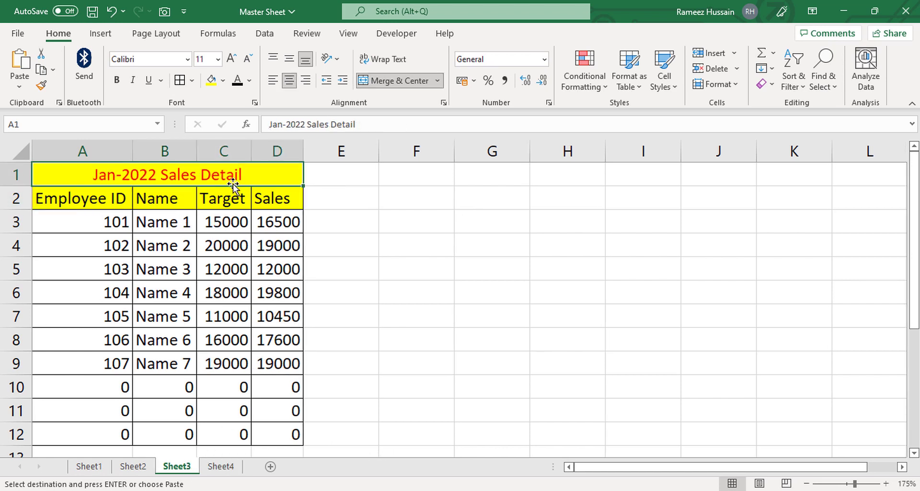
pyautogui.click(192, 490)
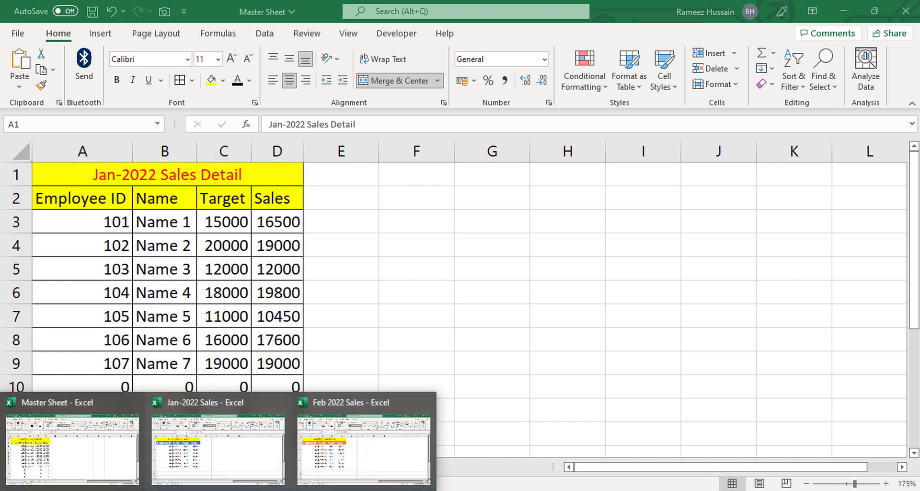
pyautogui.click(214, 459)
pyautogui.click(79, 389)
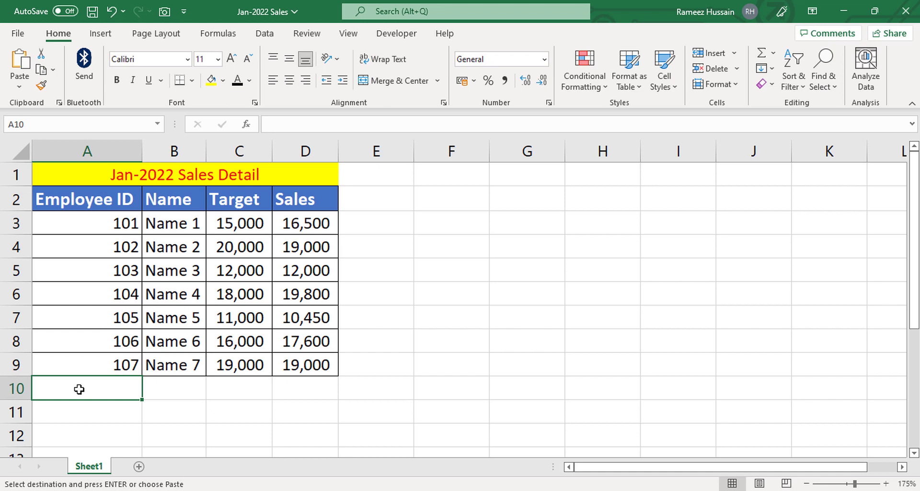
pyautogui.write('110')
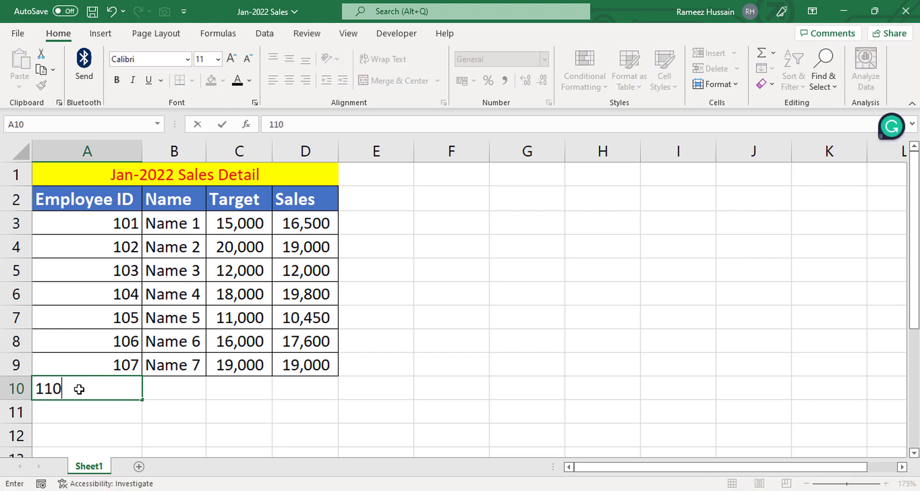
pyautogui.press('Return')
pyautogui.press('Up')
pyautogui.press('Right')
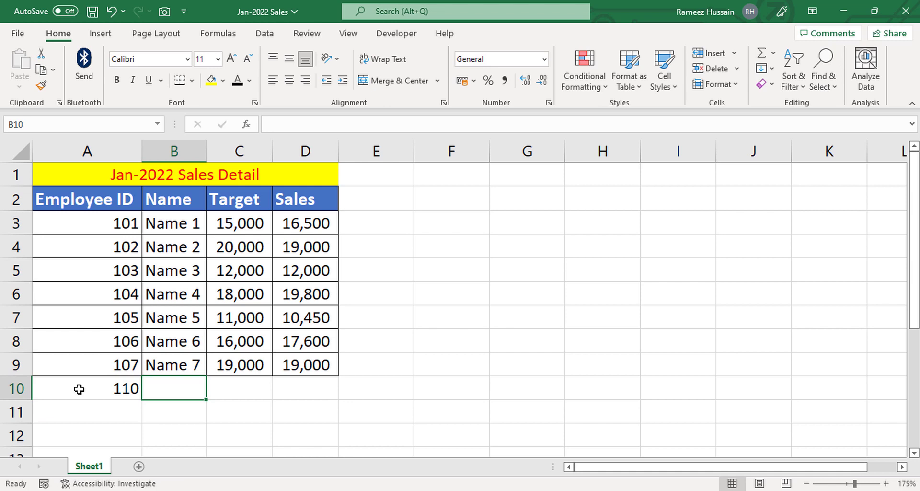
pyautogui.write('Name 10')
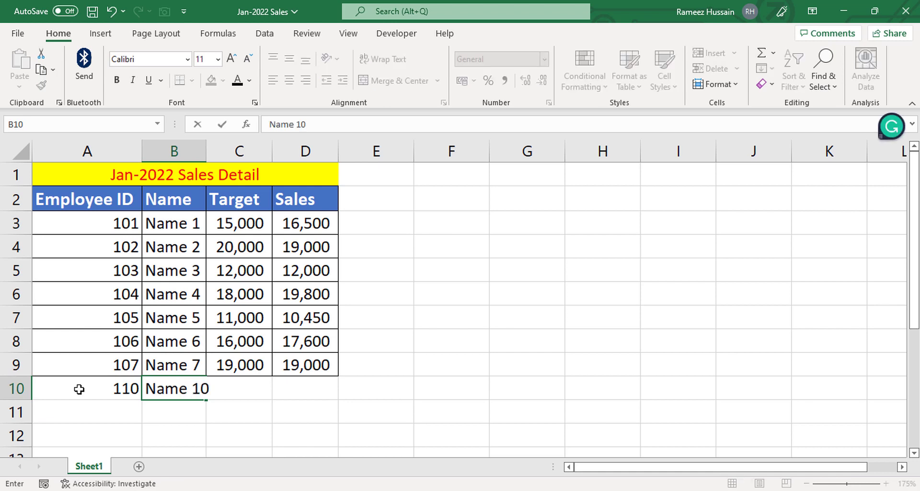
pyautogui.press('Return')
# - Enter a target of 25000 in C10 and sales of 30000 in D10 for the new January employee
pyautogui.press('Up')
pyautogui.press('Right')
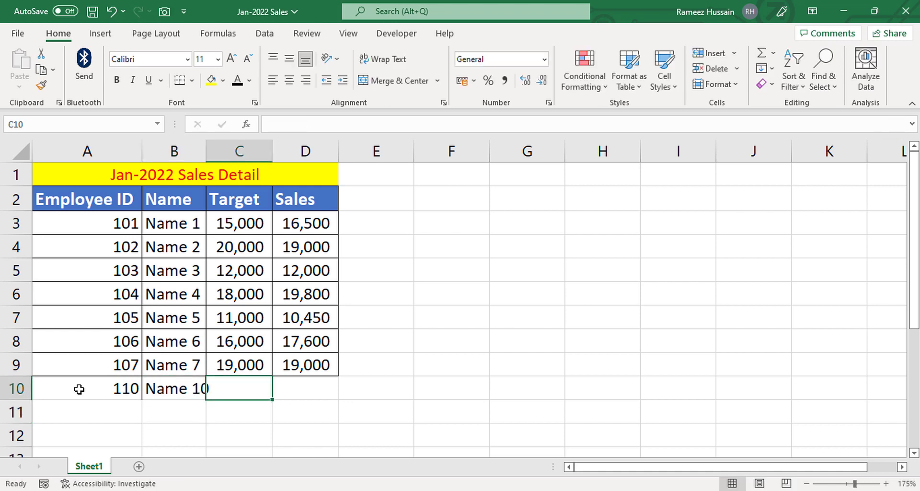
pyautogui.write('25000')
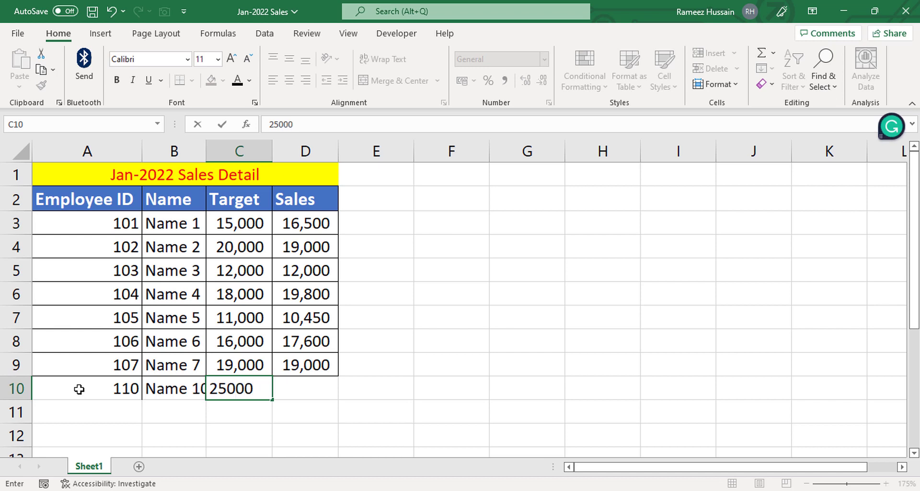
pyautogui.press('Return')
pyautogui.press('Up')
pyautogui.press('Right')
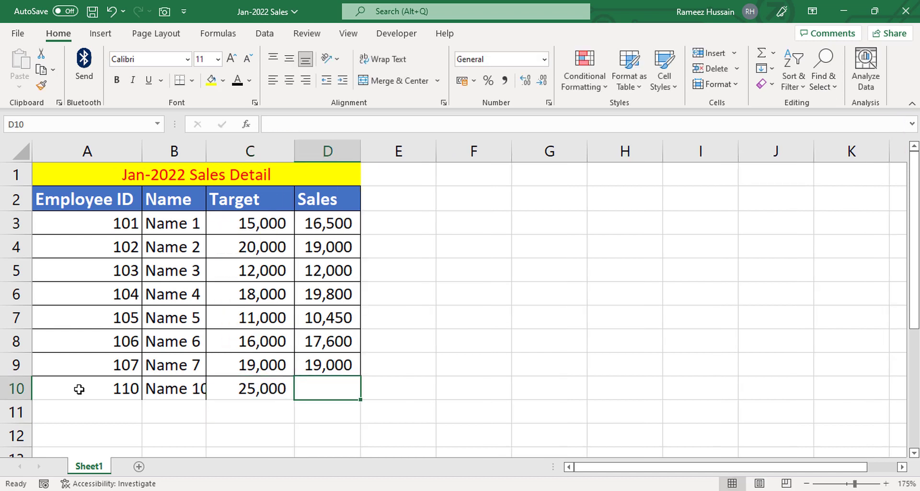
pyautogui.write('4')
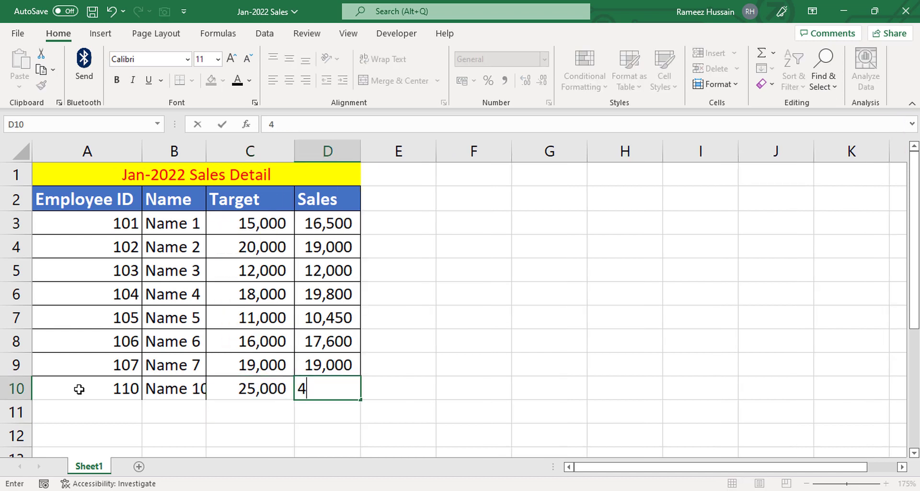
pyautogui.press('BackSpace')
pyautogui.write('30000')
pyautogui.press('Return')
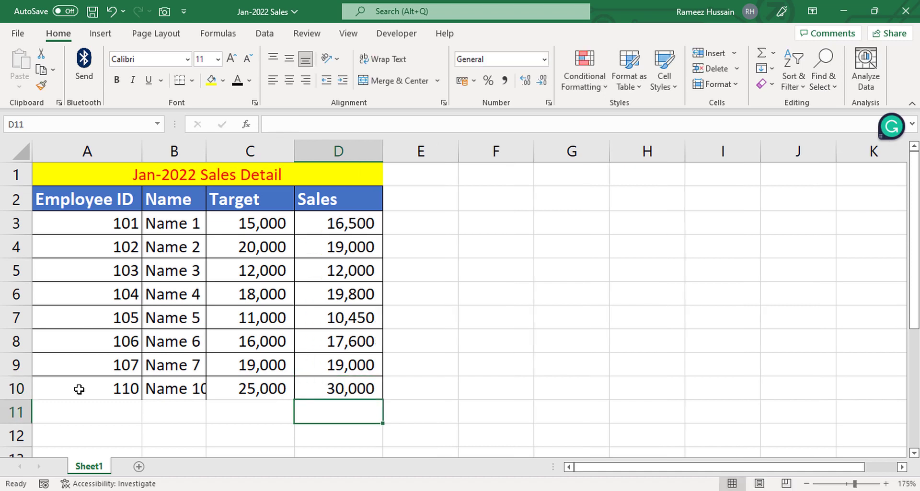
# - Autofit the Name column in the Jan-2022 Sales workbook
pyautogui.press('Up')
pyautogui.press('Left')
pyautogui.press('Left')
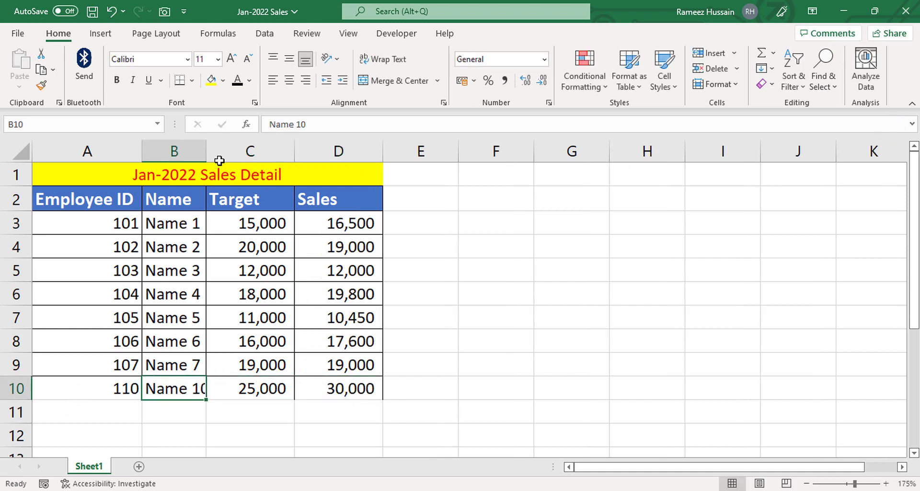
pyautogui.doubleClick(206, 151)
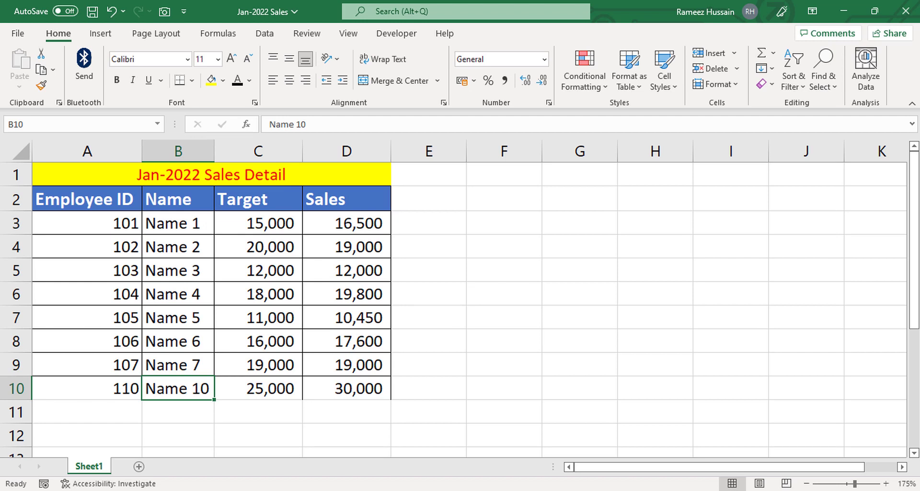
# - Switch to Sheet3 of Master Sheet, autofit its Name column and check the link formula in cell A10
pyautogui.moveTo(144, 463)
pyautogui.click(113, 455)
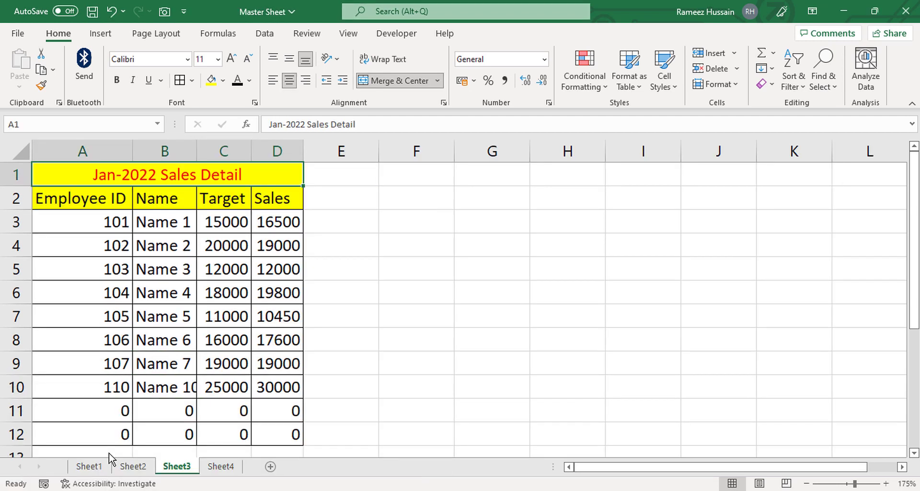
pyautogui.doubleClick(197, 151)
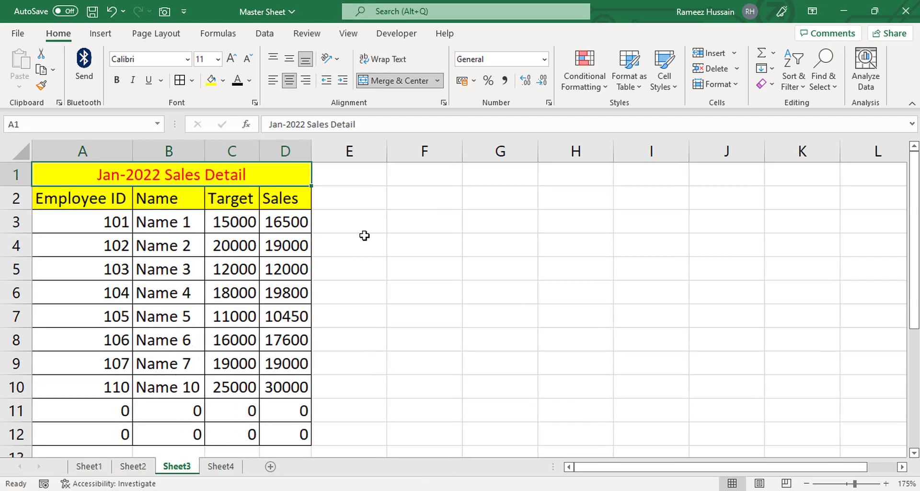
pyautogui.click(73, 388)
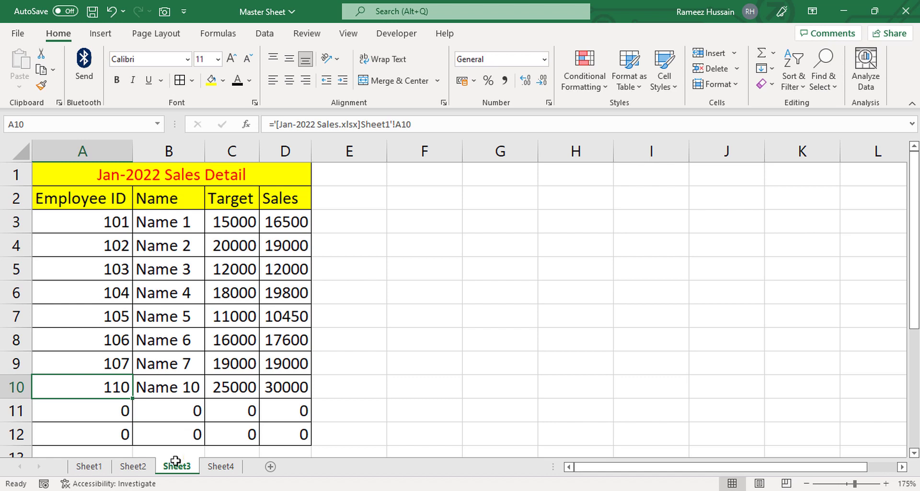
# - In the Feb 2022 Sales workbook, start a new employee row with 111 in A10 and "Name 111" in B10
pyautogui.click(347, 445)
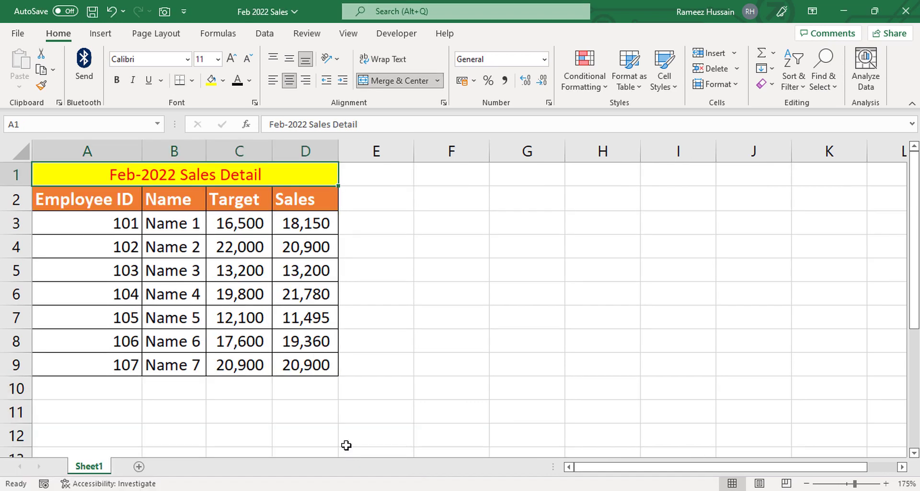
pyautogui.click(133, 398)
pyautogui.write('111')
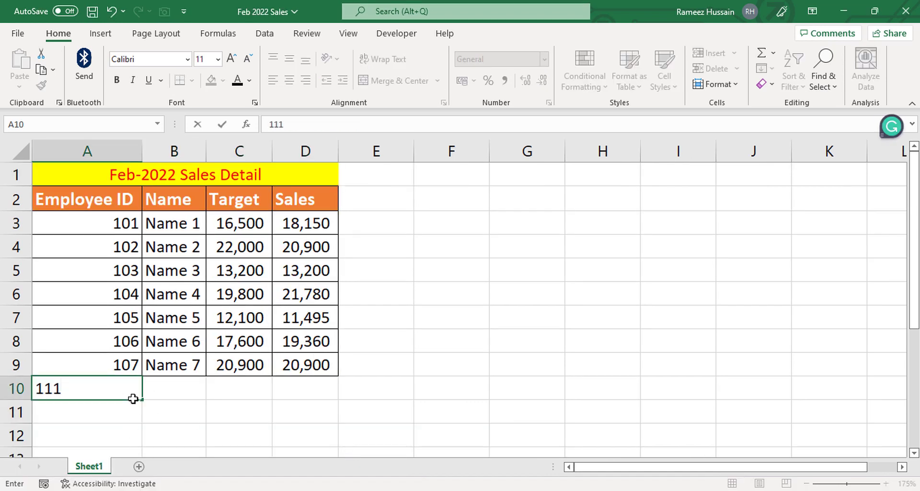
pyautogui.press('Return')
pyautogui.press('Up')
pyautogui.press('Right')
pyautogui.write('Name 111')
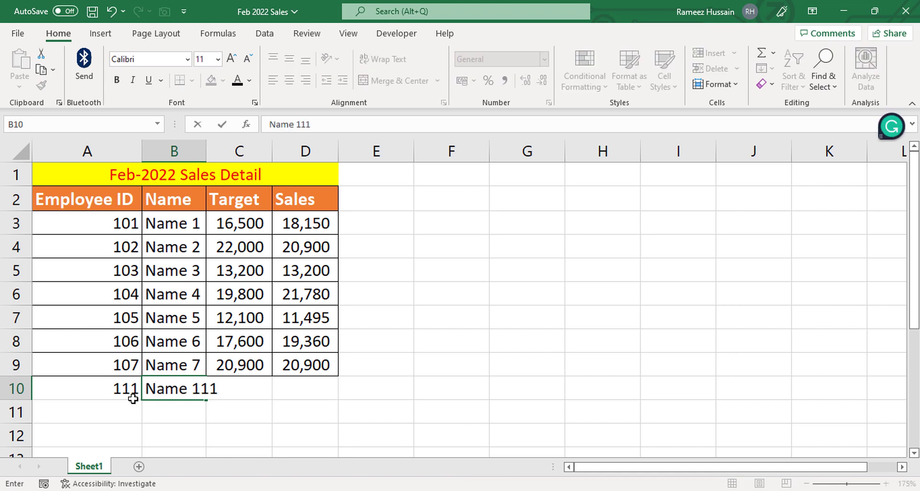
# - Enter a target of 30000 in C10 and sales of 35000 in D10 for the new February employee
pyautogui.press('Return')
pyautogui.press('Up')
pyautogui.press('Right')
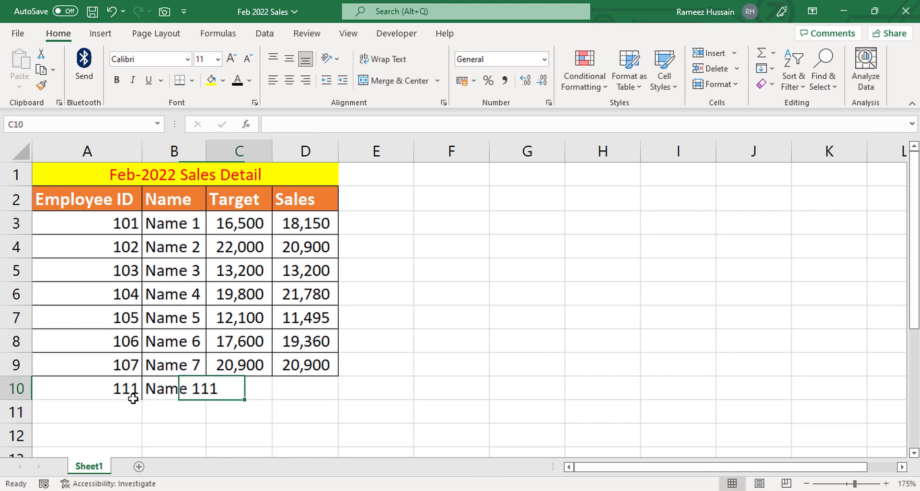
pyautogui.write('30000')
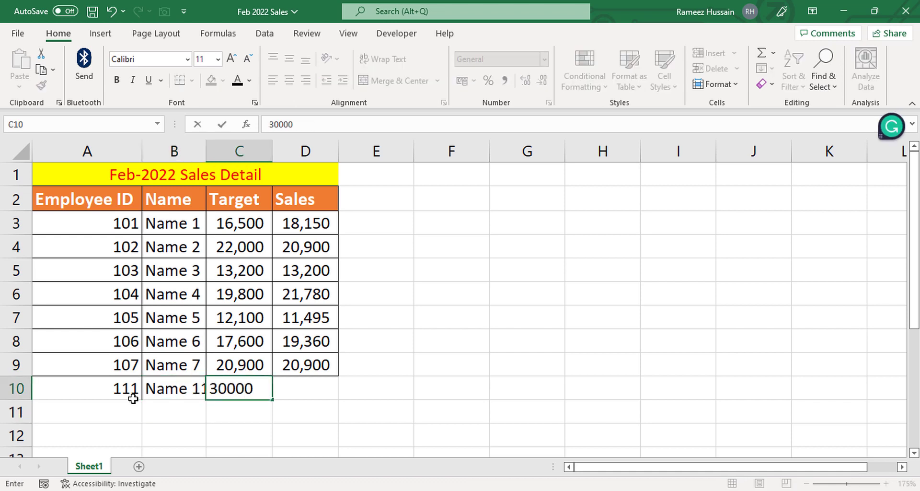
pyautogui.press('Return')
pyautogui.press('Right')
pyautogui.press('Up')
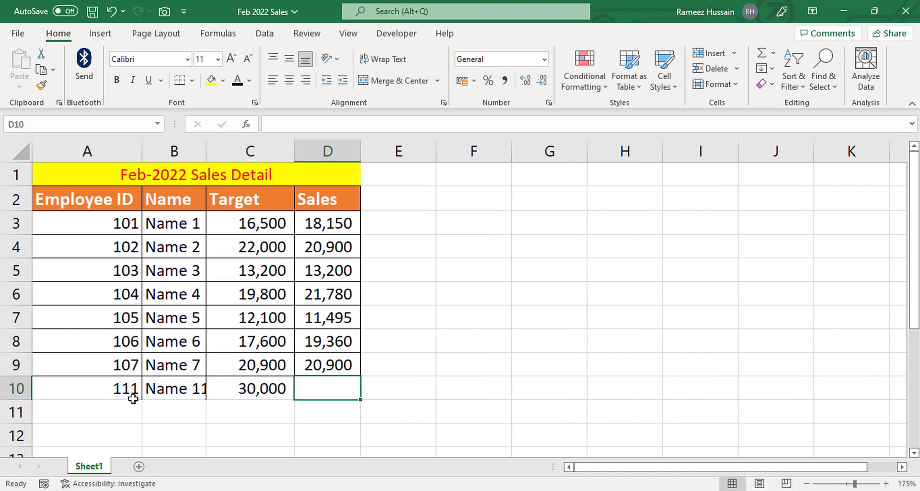
pyautogui.write('35000')
pyautogui.press('Return')
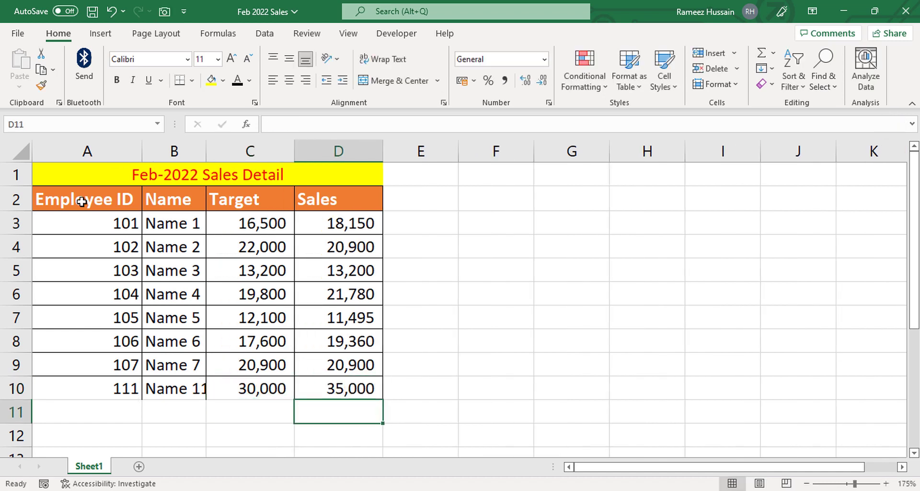
# - Autofit all columns in the Feb 2022 Sales workbook and switch back to the Master Sheet workbook
pyautogui.click(20, 152)
pyautogui.doubleClick(145, 153)
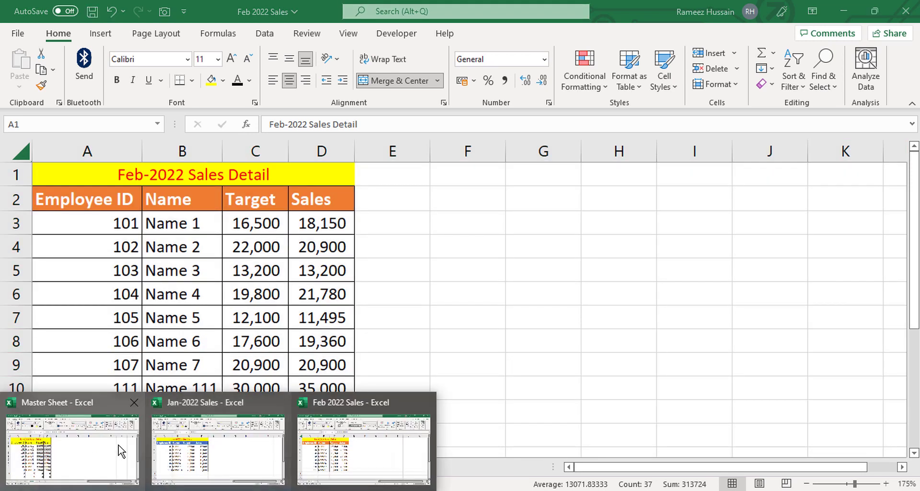
pyautogui.click(119, 445)
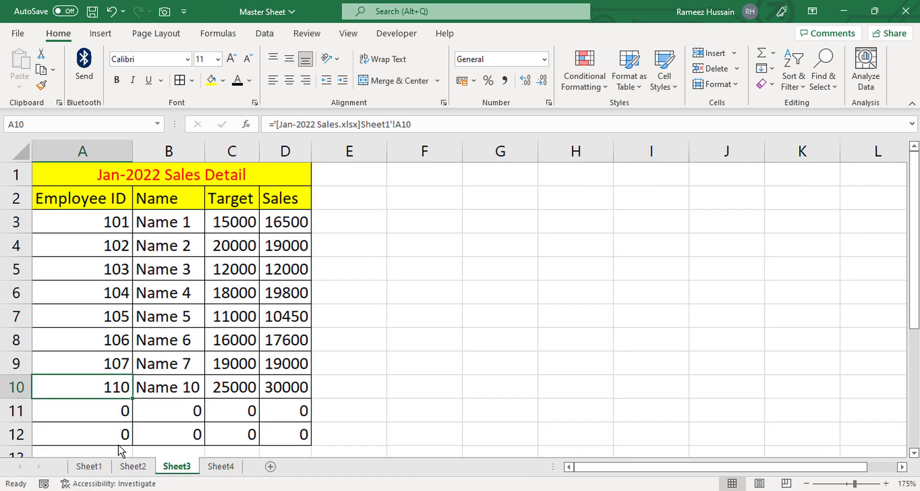
# - Switch to Sheet4 of Master Sheet and autofit the Name column to fit the new February employee's entry
pyautogui.click(215, 462)
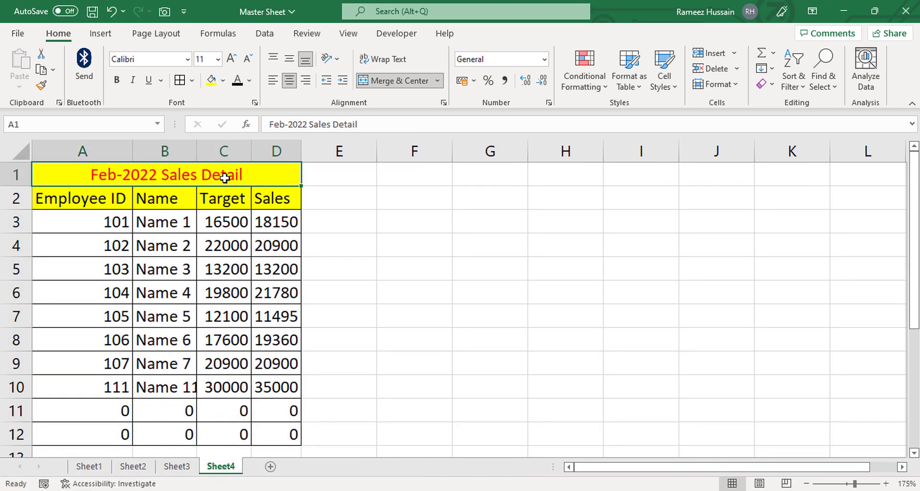
pyautogui.doubleClick(196, 146)
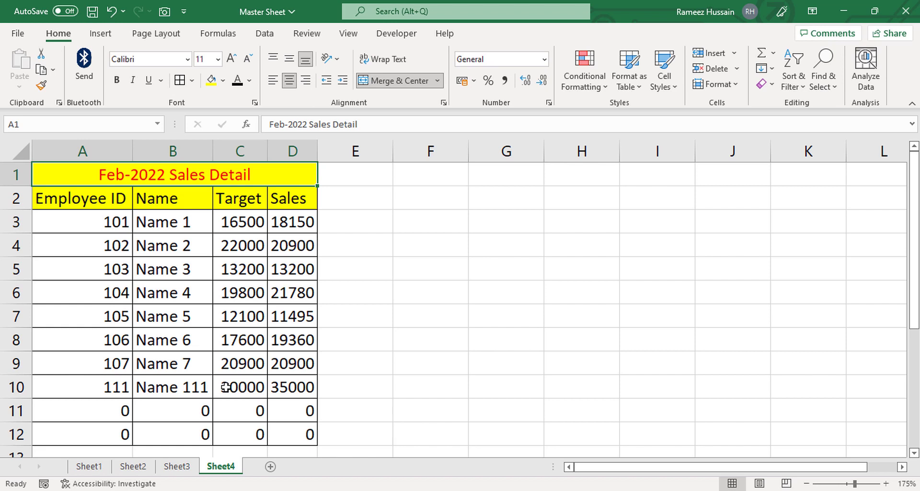
# - Switch to Sheet2, select the entire linked salary table including its zero-filled rows, and open the Format Cells settings
pyautogui.hotkey('ctrl', 'pageup')
pyautogui.hotkey('ctrl', 'pageup')
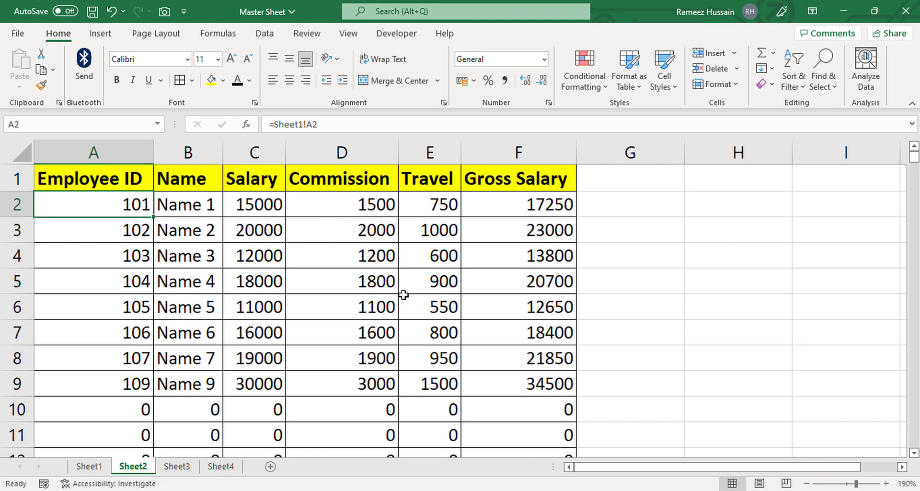
pyautogui.scroll(-4, 404, 294)
pyautogui.scroll(3, 403, 294)
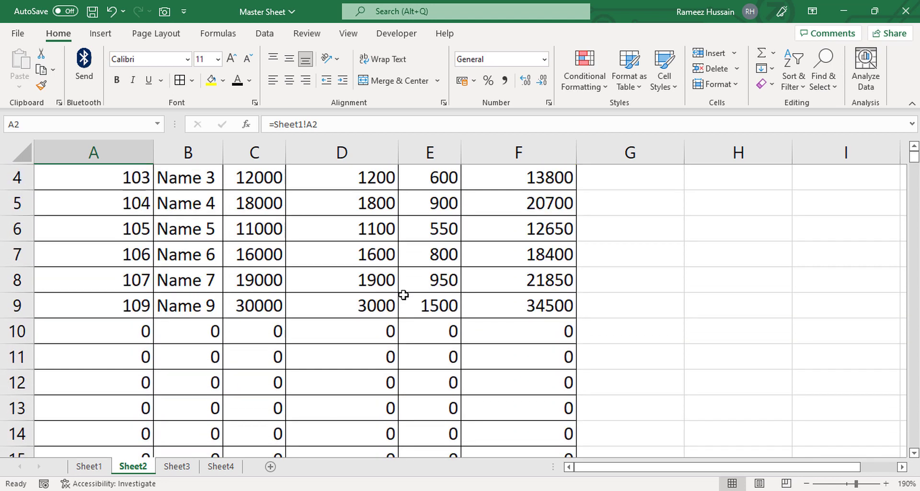
pyautogui.scroll(-3, 404, 294)
pyautogui.scroll(4, 404, 294)
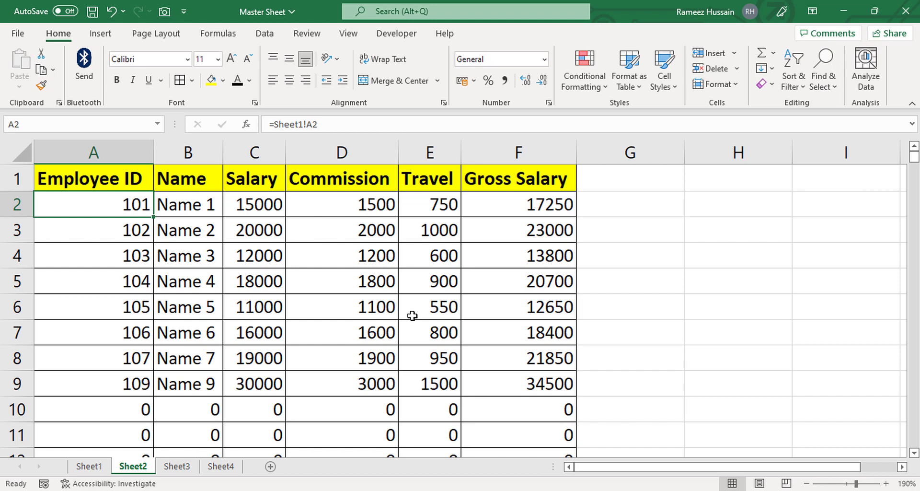
pyautogui.hotkey('ctrl', 'a')
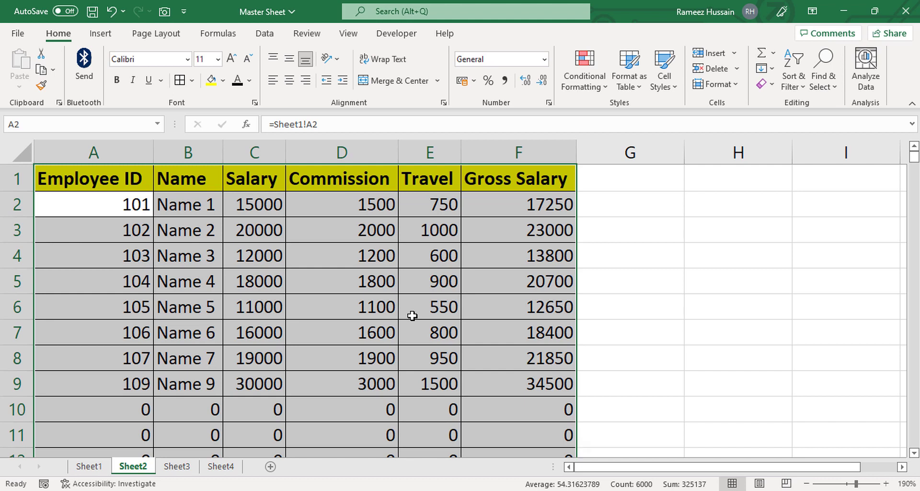
pyautogui.hotkey('ctrl', 'q')
pyautogui.press('Escape')
pyautogui.hotkey('ctrl', '1')
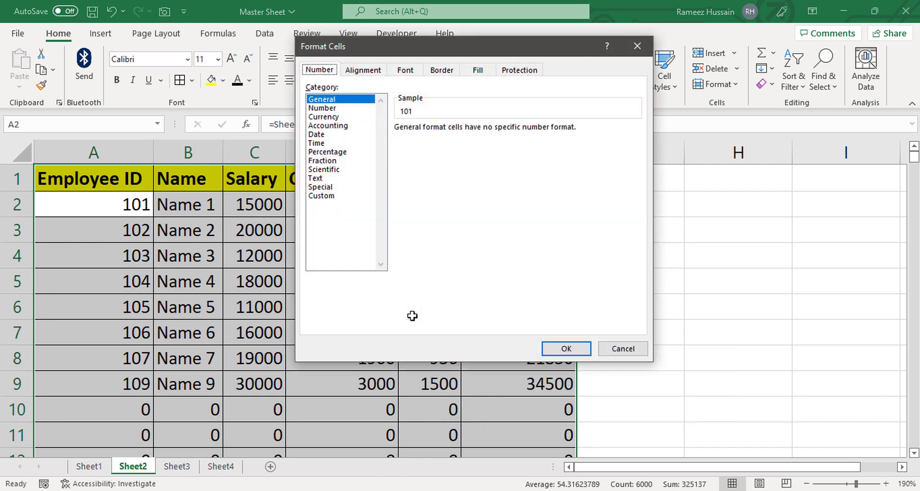
# - Apply the custom number format 0;-0; to the selected salary table to hide its zero values
pyautogui.click(334, 201)
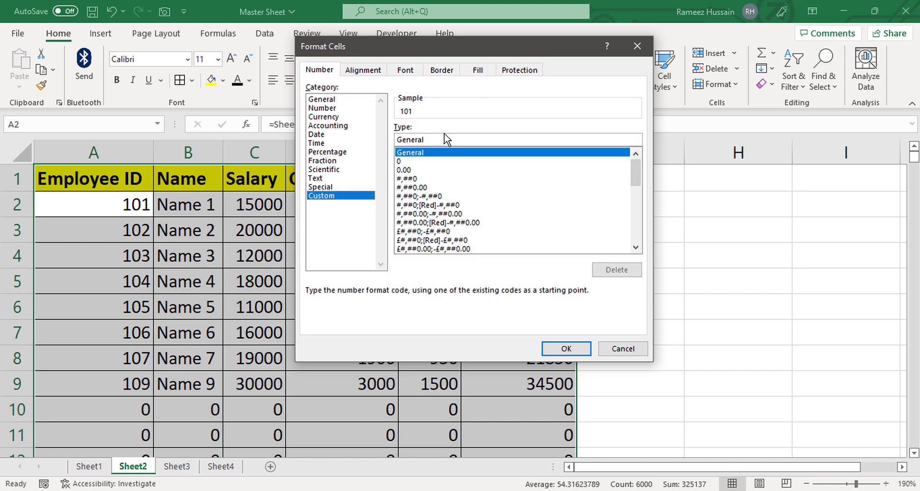
pyautogui.moveTo(433, 139); pyautogui.dragTo(373, 139)
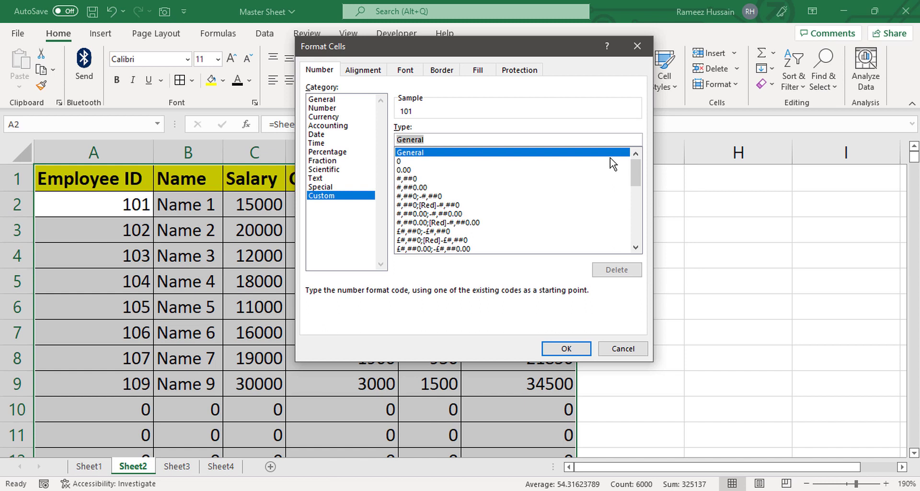
pyautogui.press('BackSpace')
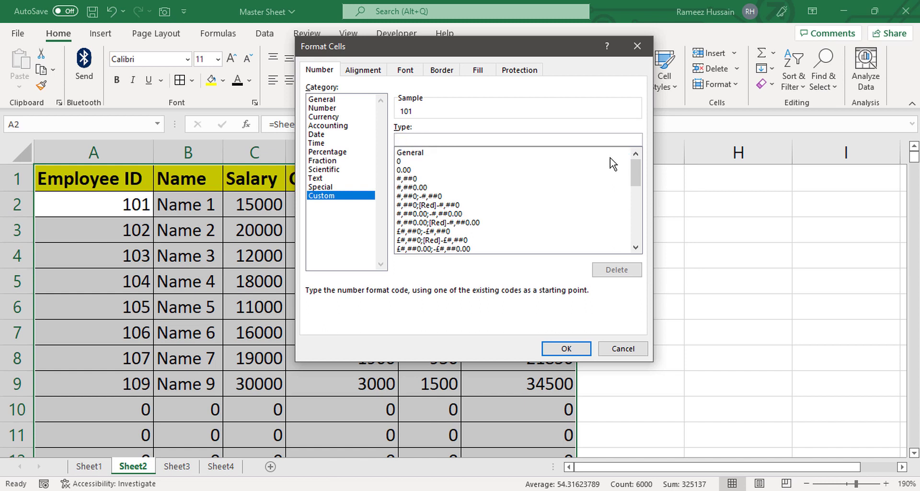
pyautogui.write('0;-0;')
pyautogui.click(557, 355)
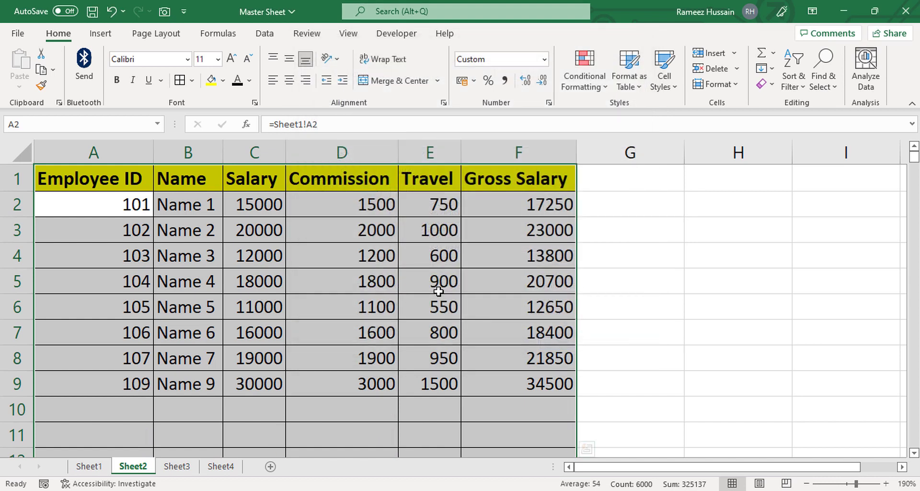
pyautogui.scroll(-4, 438, 291)
pyautogui.scroll(4, 438, 291)
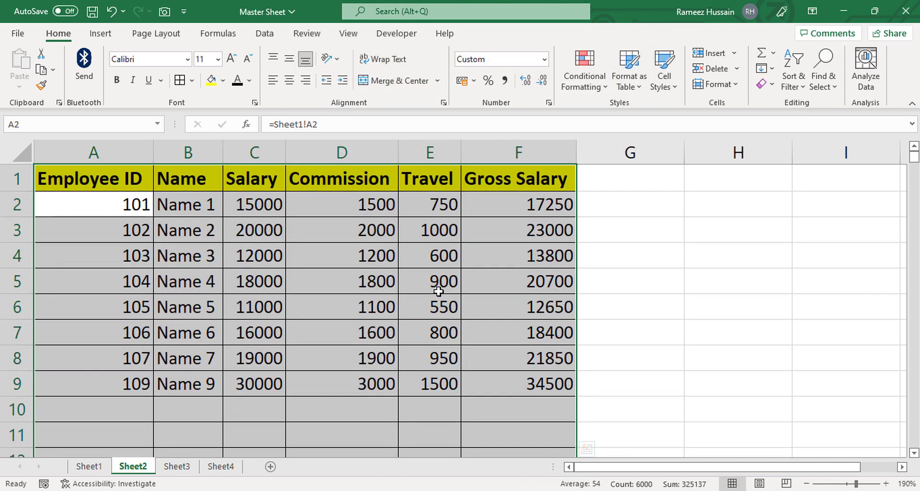